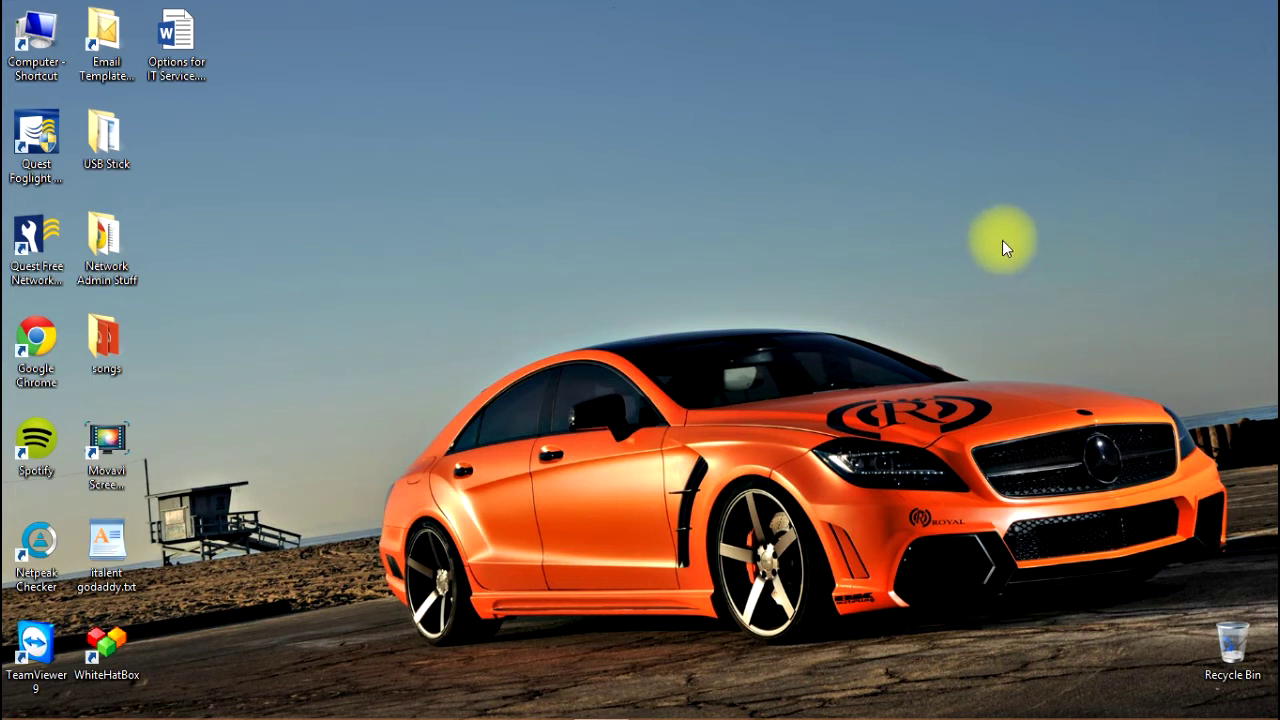
Open File Explorer on This PC and select the New Volume (C:) drive.
mouse_move(260, 714)
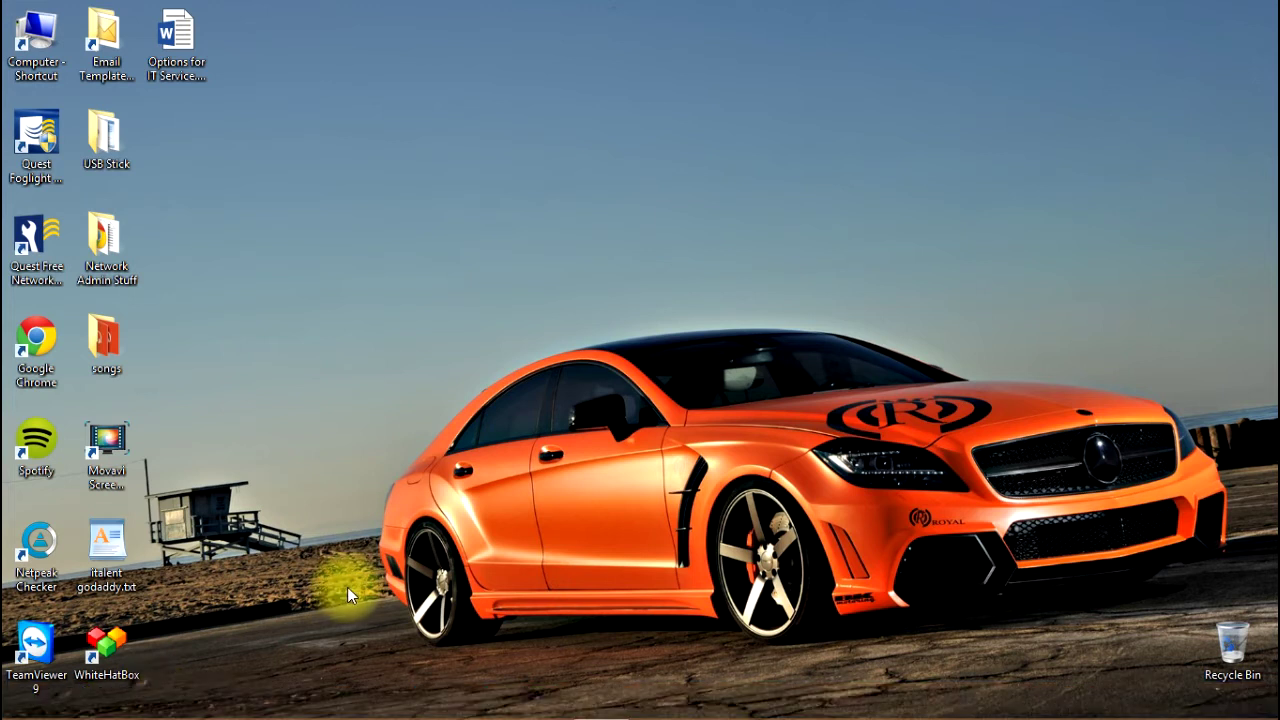
mouse_move(80, 715)
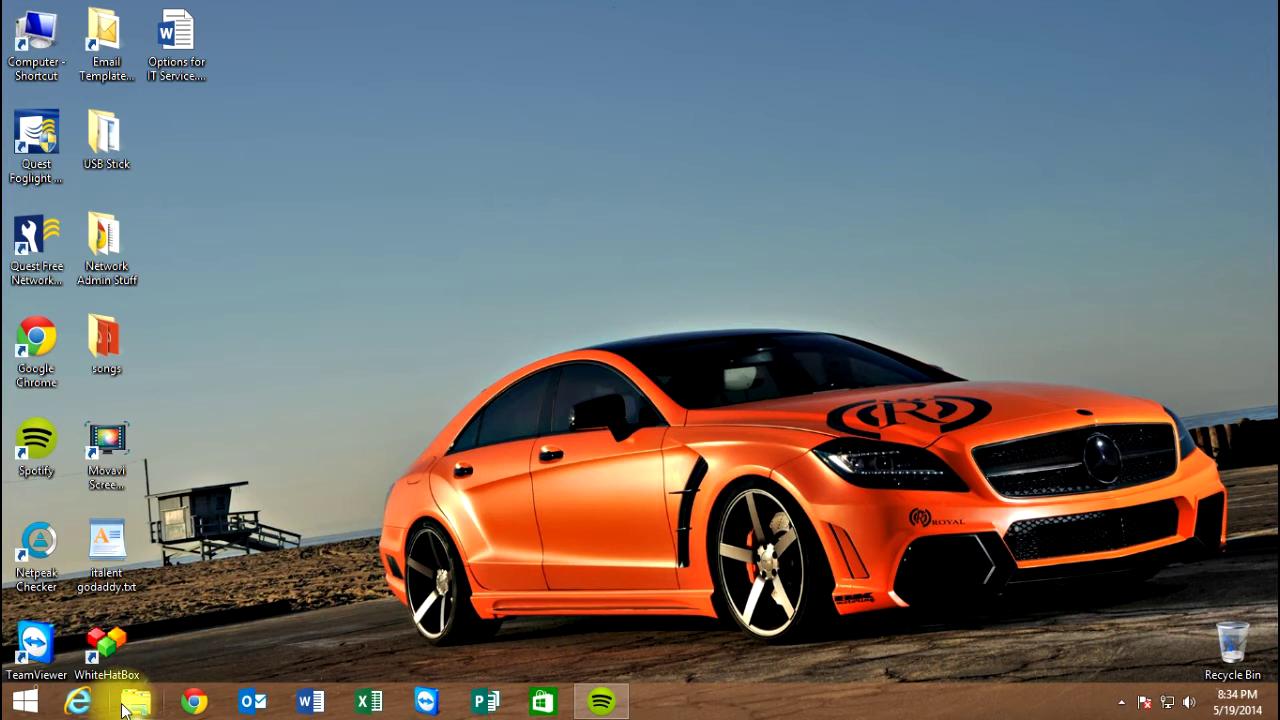
click(124, 708)
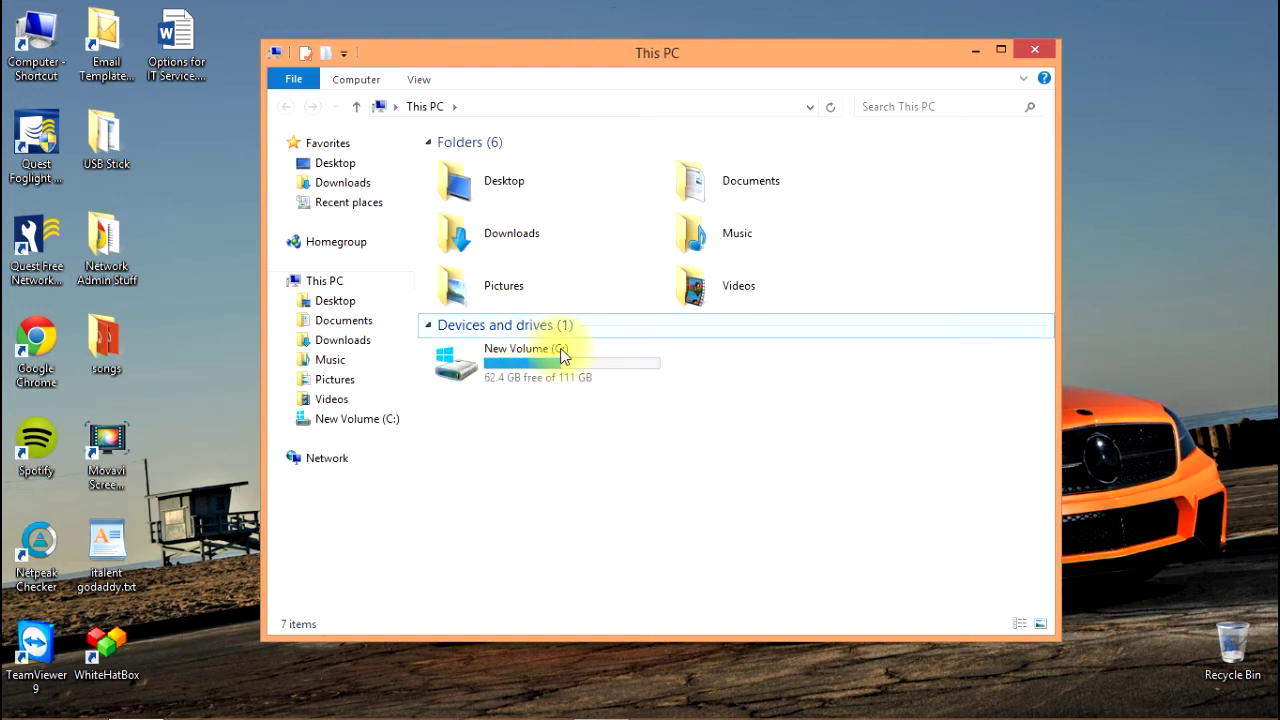
click(557, 377)
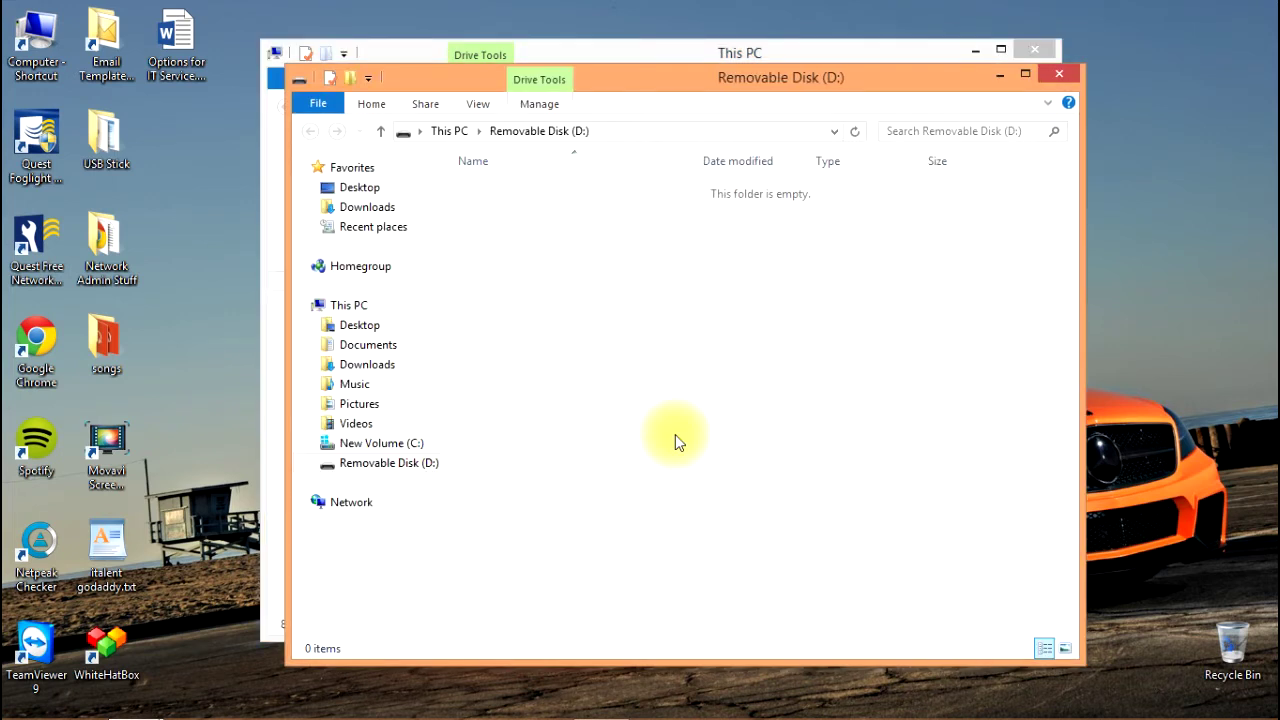
Close the empty Removable Disk (D:) window and view D:'s properties: NTFS, 14.7 GB free.
click(1057, 76)
click(745, 374)
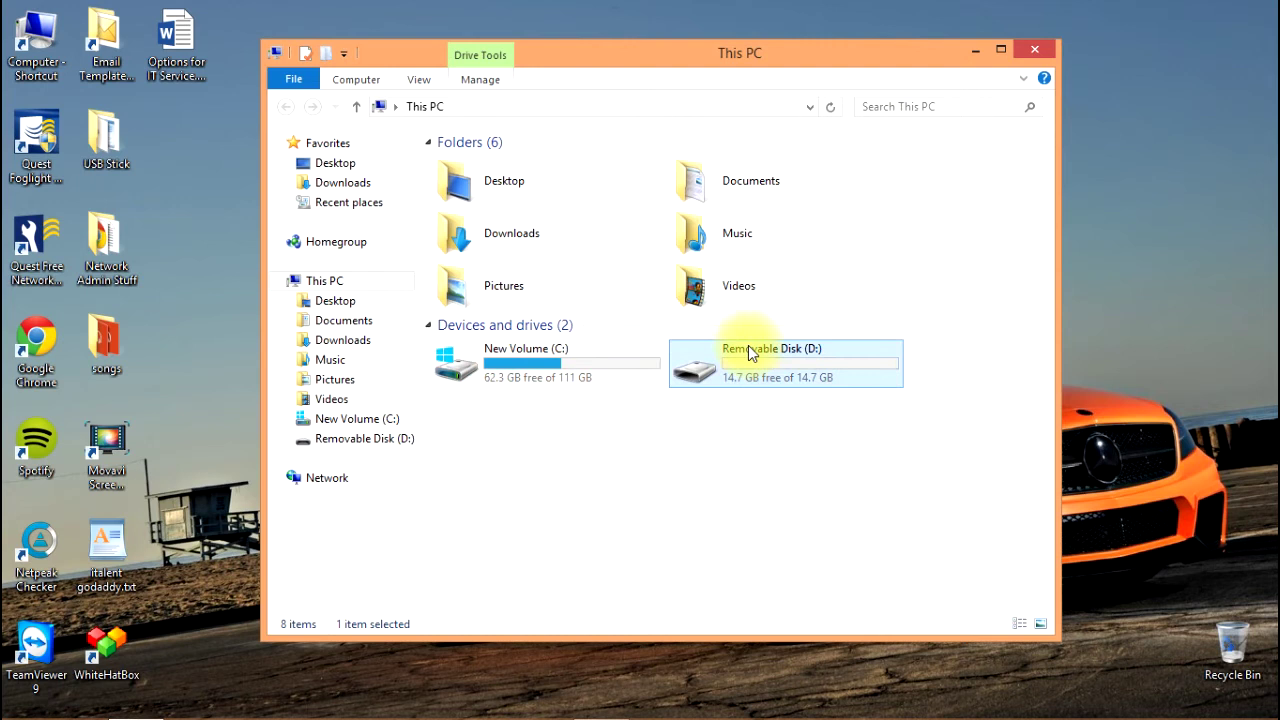
right_click(816, 374)
click(873, 362)
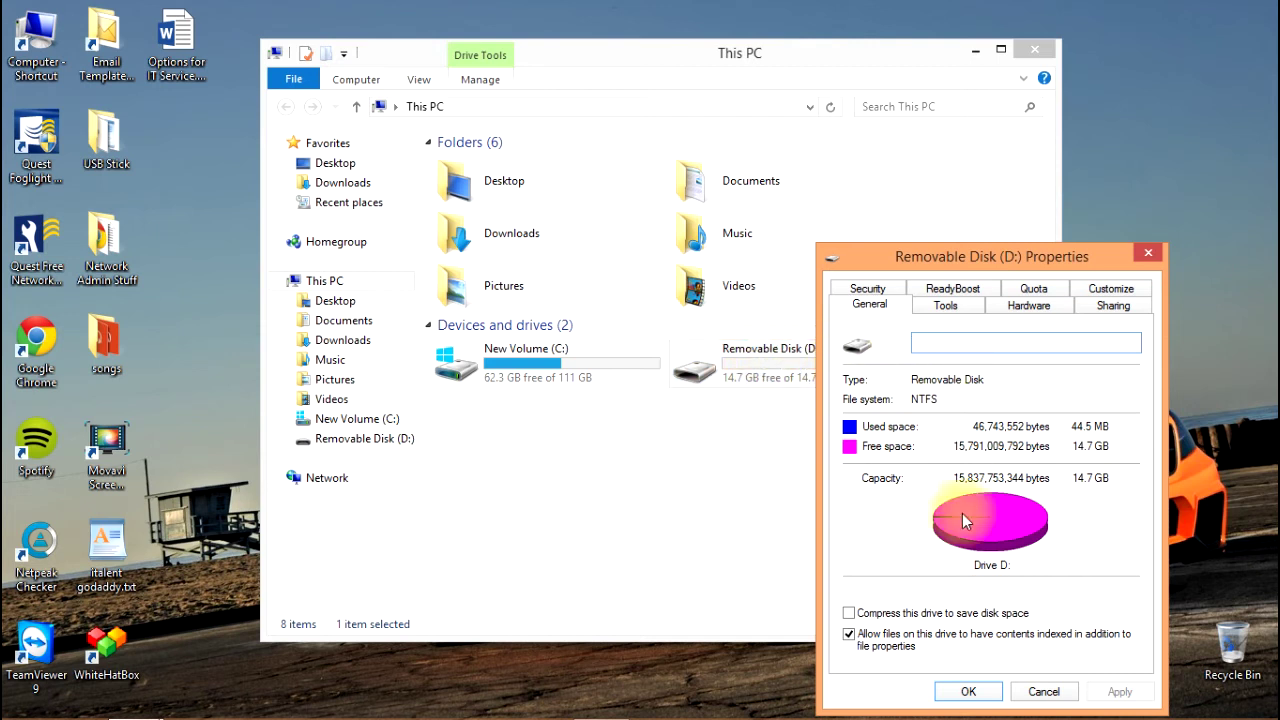
Close the properties dialog and rename removable drive D: to the owner's full name.
click(968, 692)
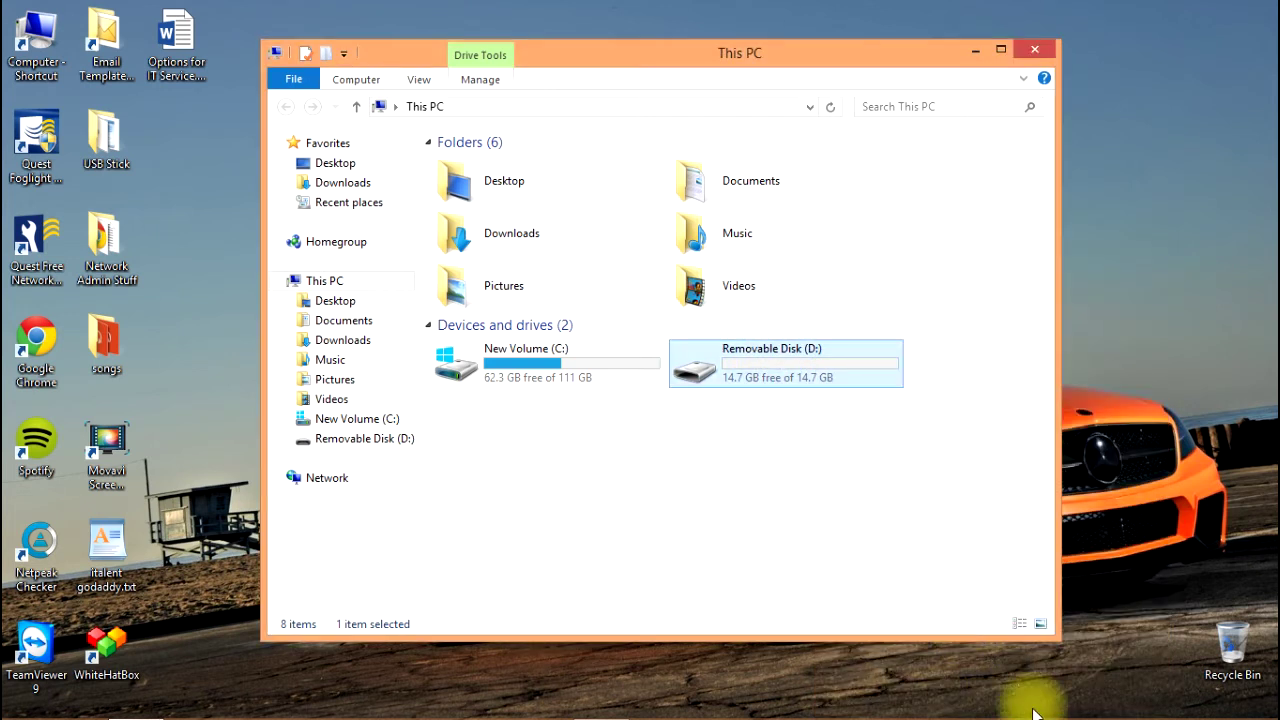
right_click(806, 371)
click(858, 328)
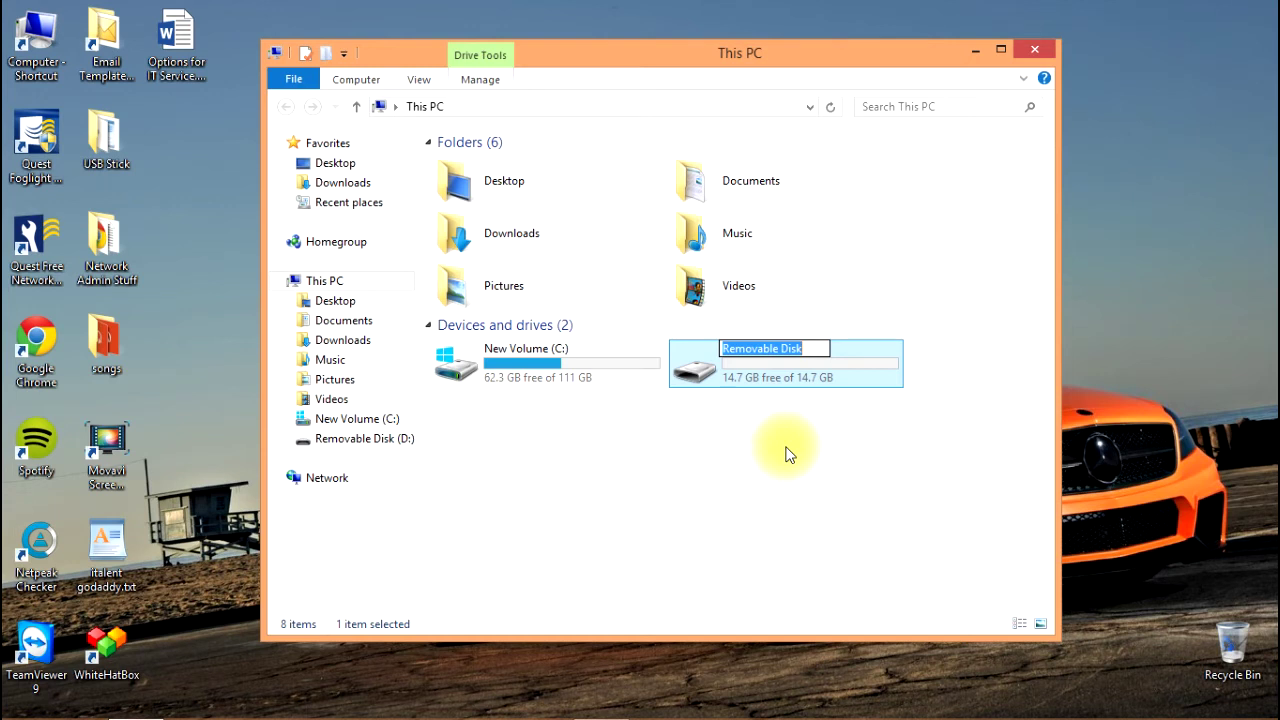
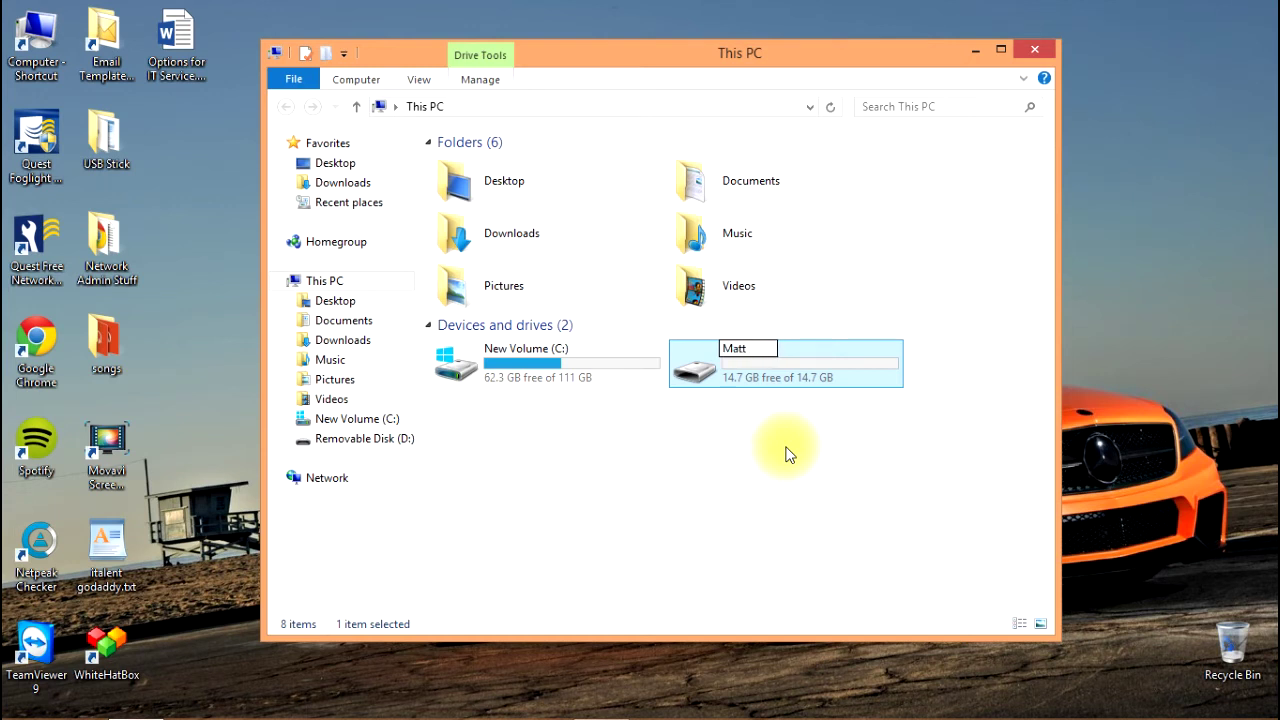
key(Return)
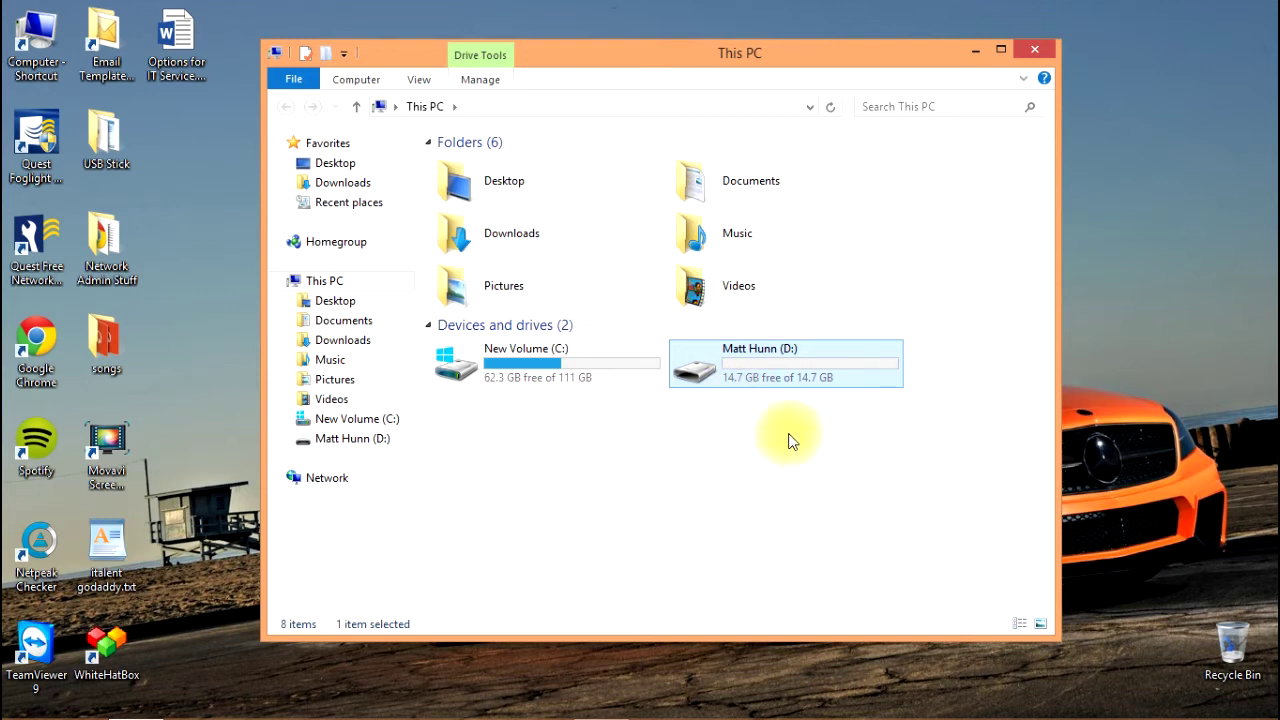
right_click(711, 368)
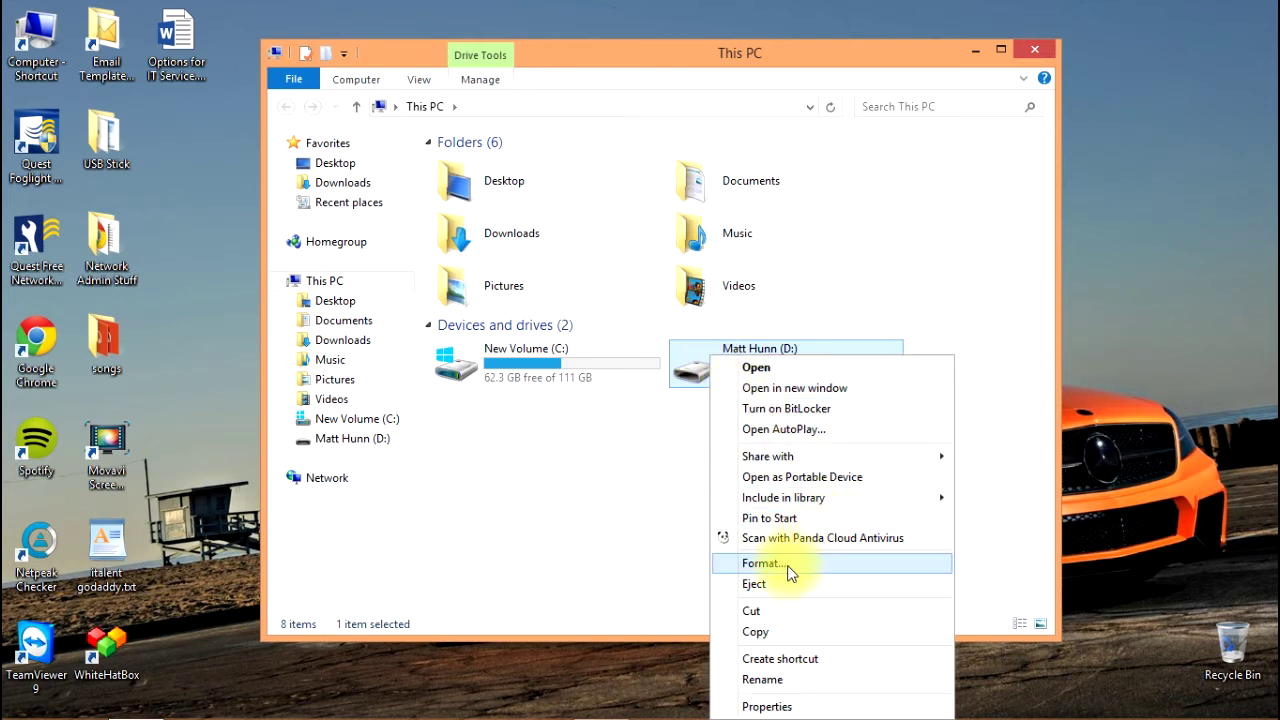
click(699, 478)
click(699, 478)
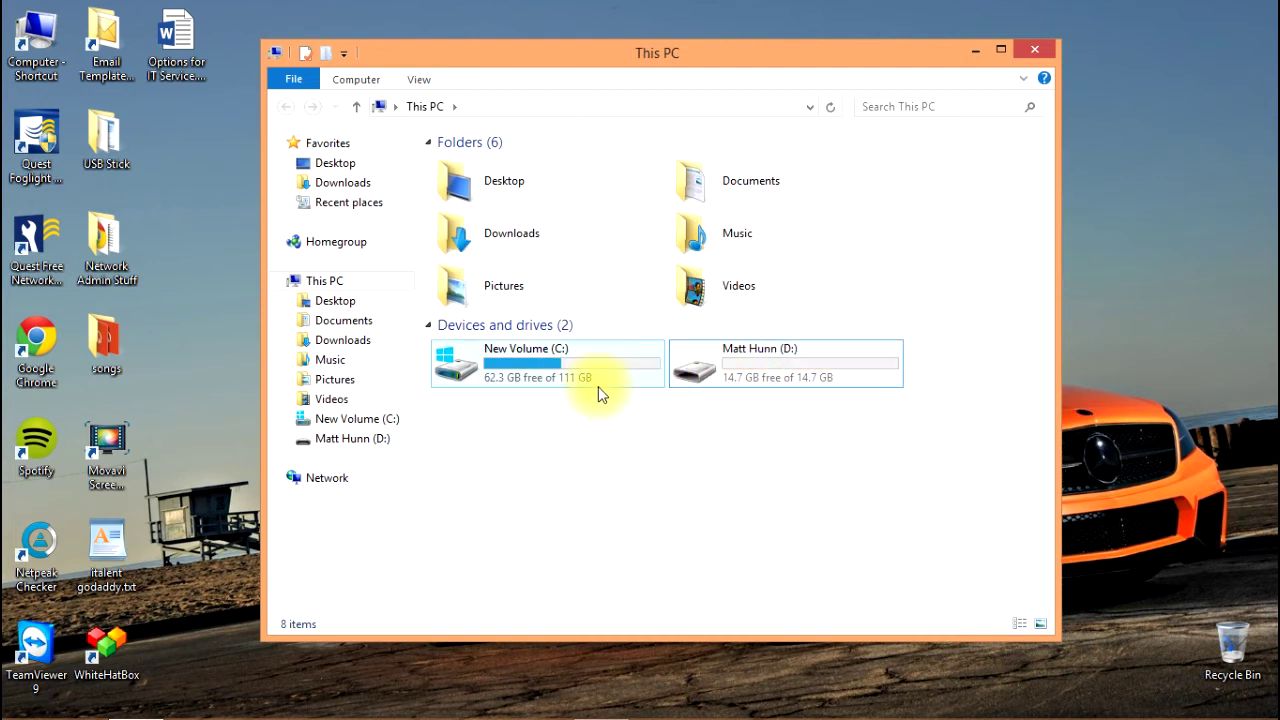
mouse_move(561, 360)
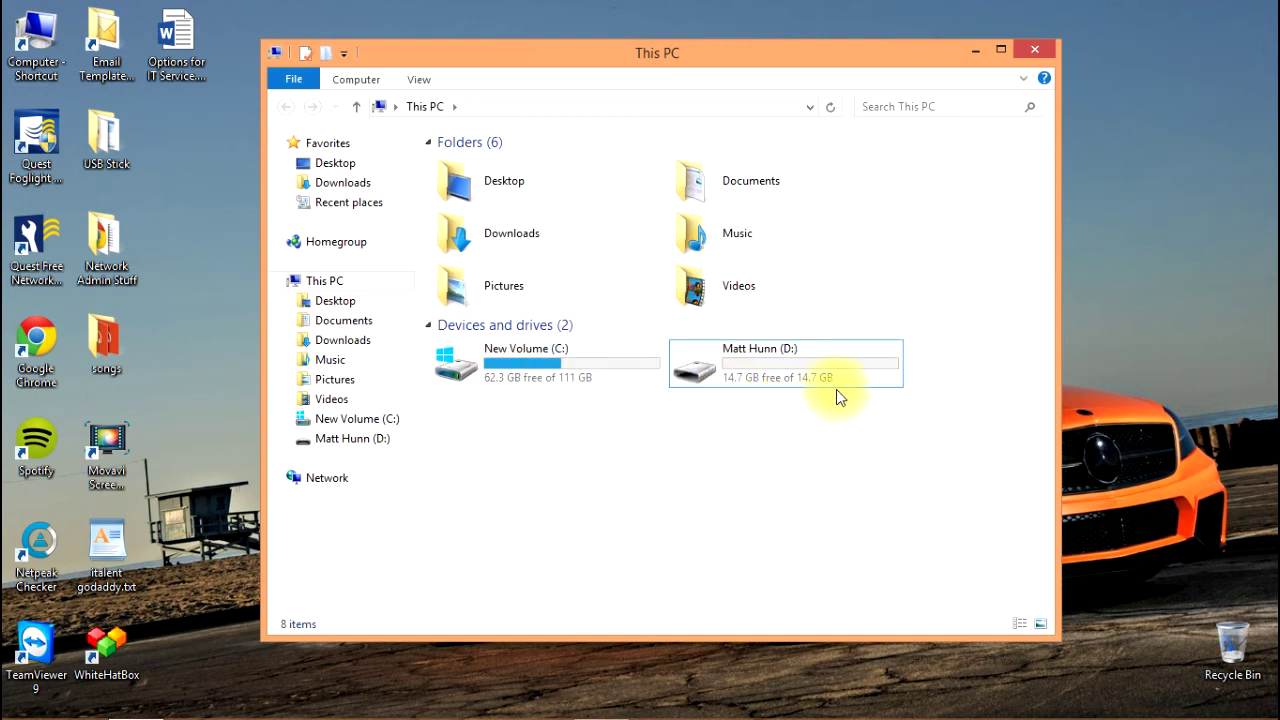
click(782, 357)
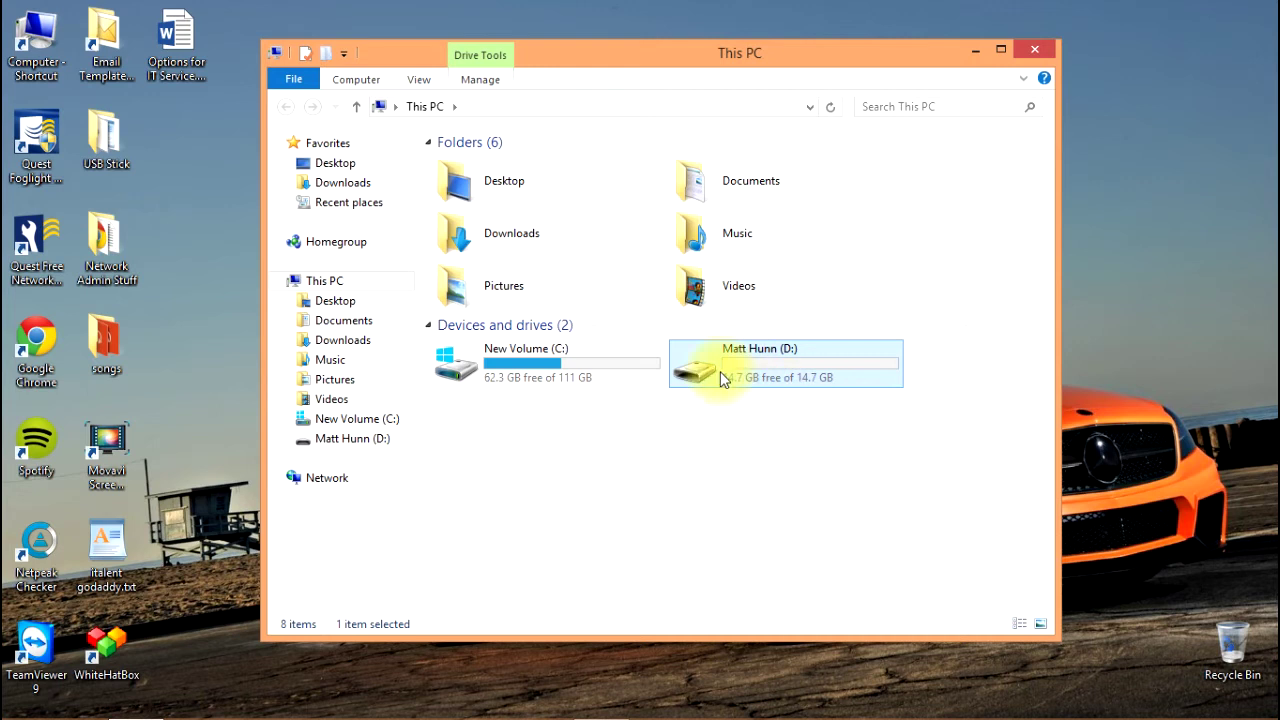
Turn on BitLocker for D: with a password to unlock it, entering and confirming the password.
mouse_move(682, 371)
right_click(690, 370)
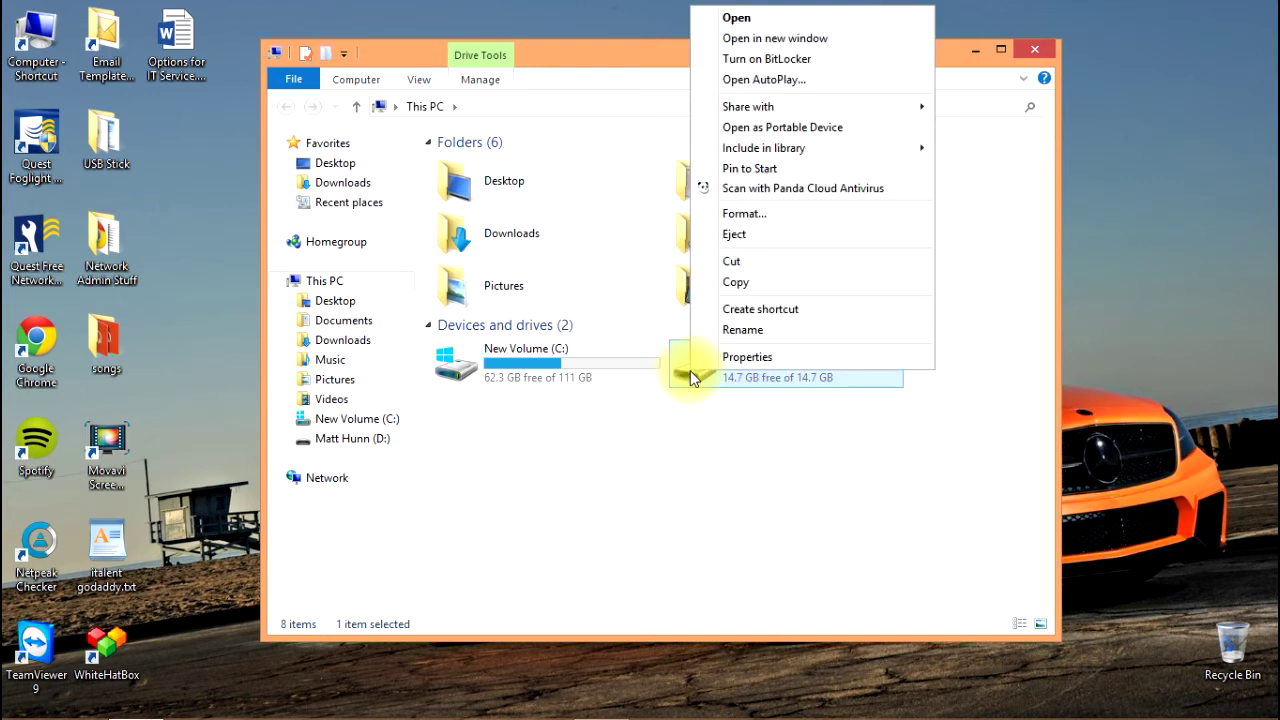
click(811, 62)
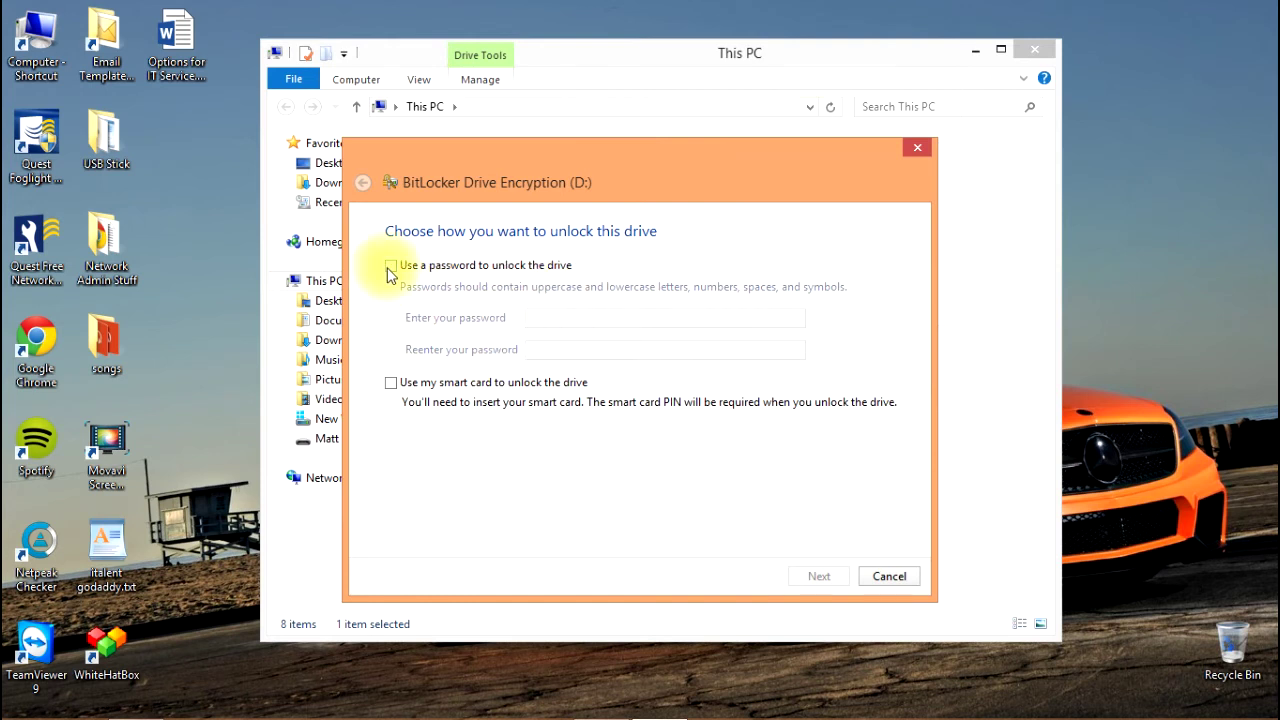
click(389, 268)
click(563, 318)
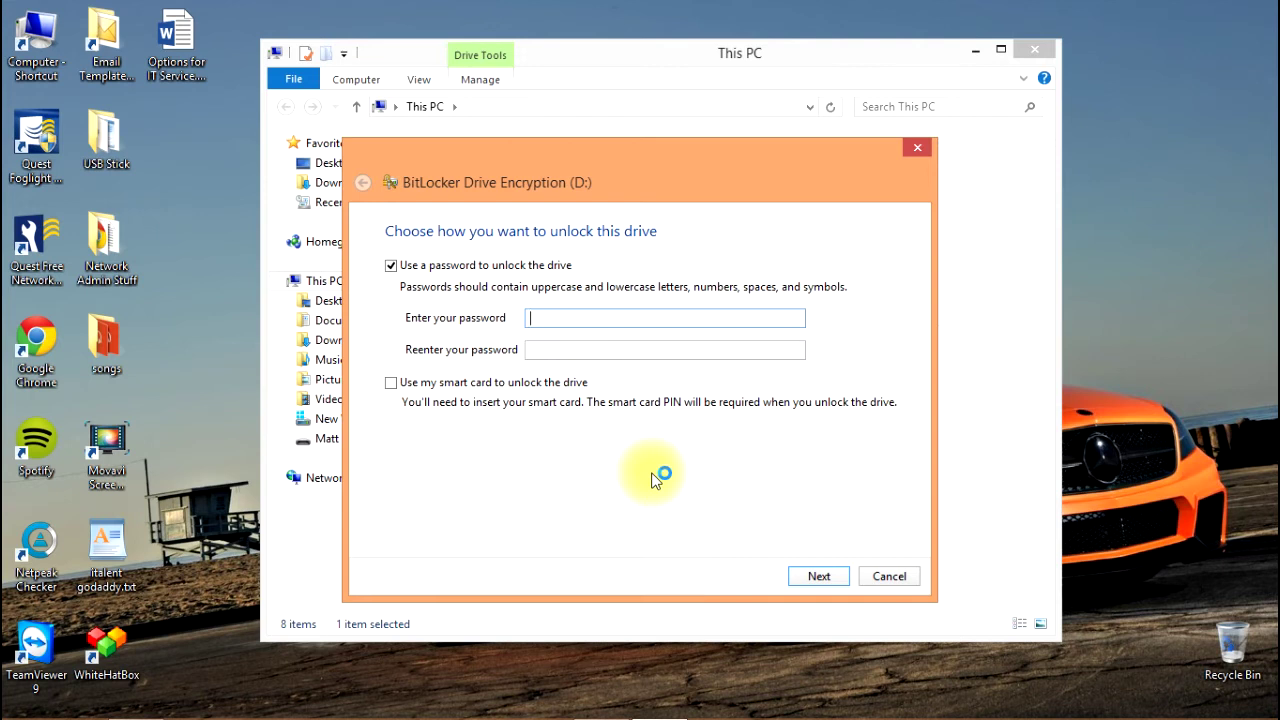
text(password123)
key(Tab)
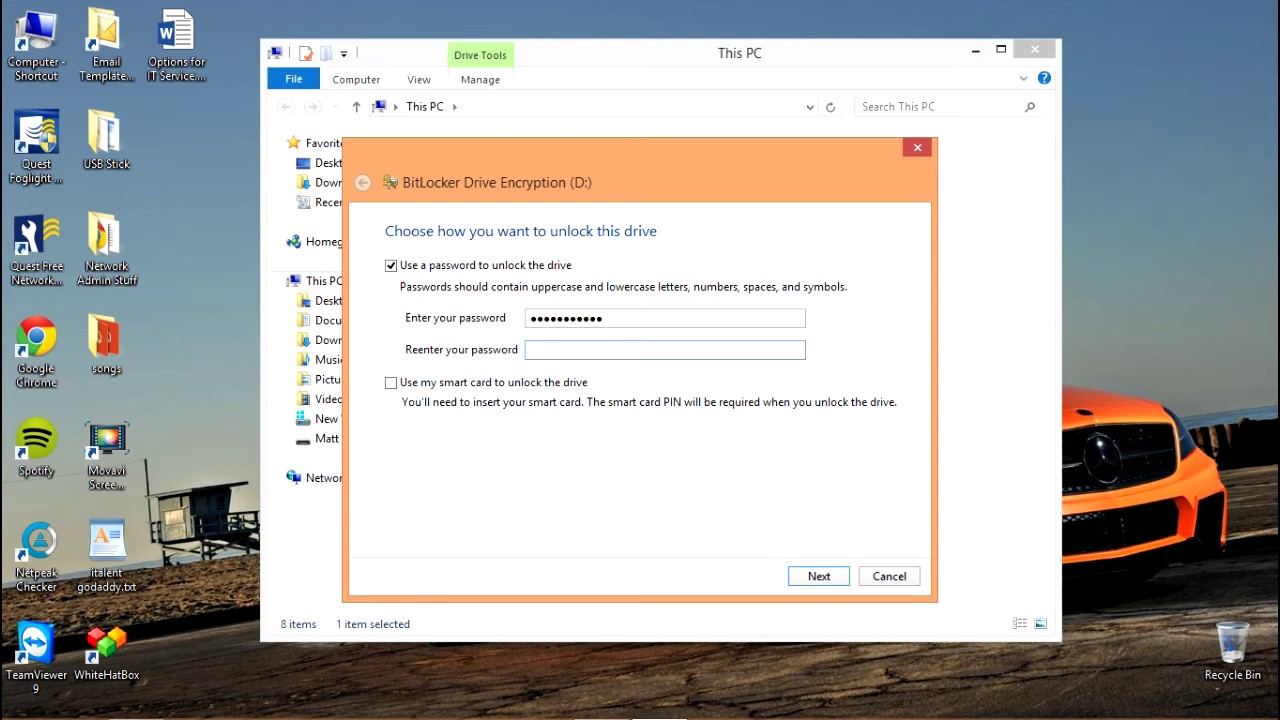
text(password12)
click(823, 577)
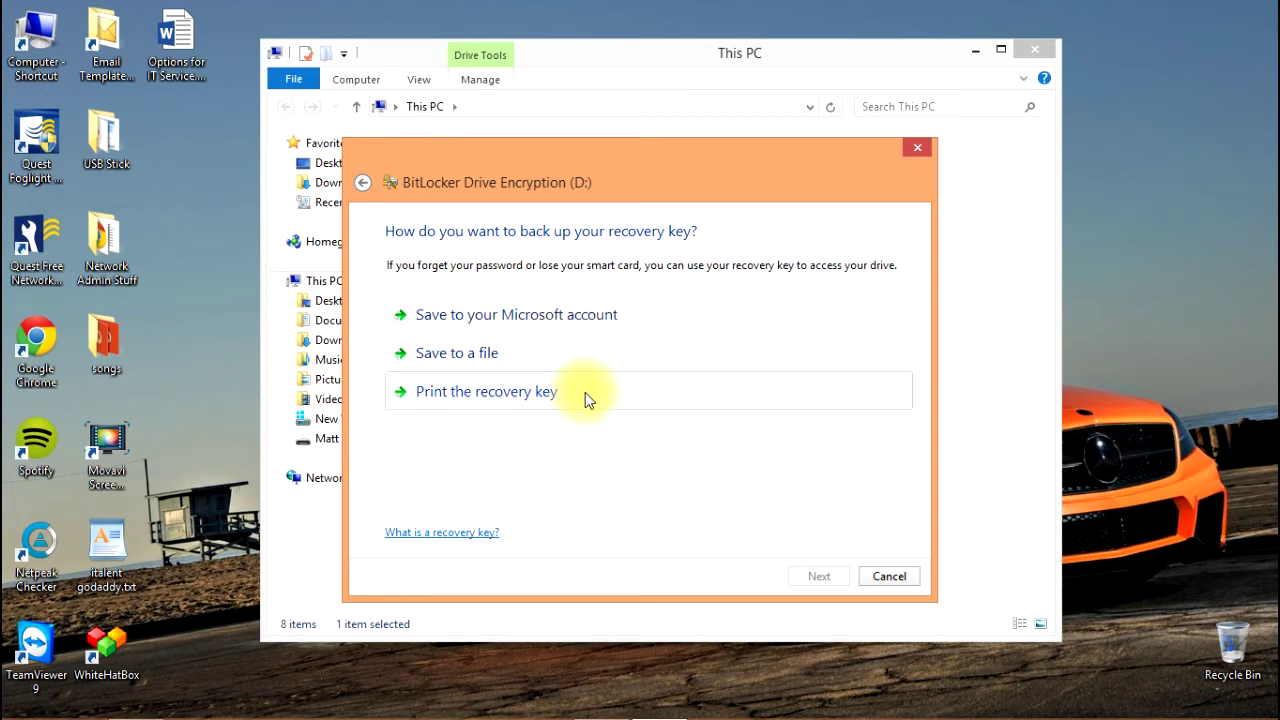
Save the recovery key to Documents as a .txt file named 'USB Drive' plus the owner's name.
click(531, 357)
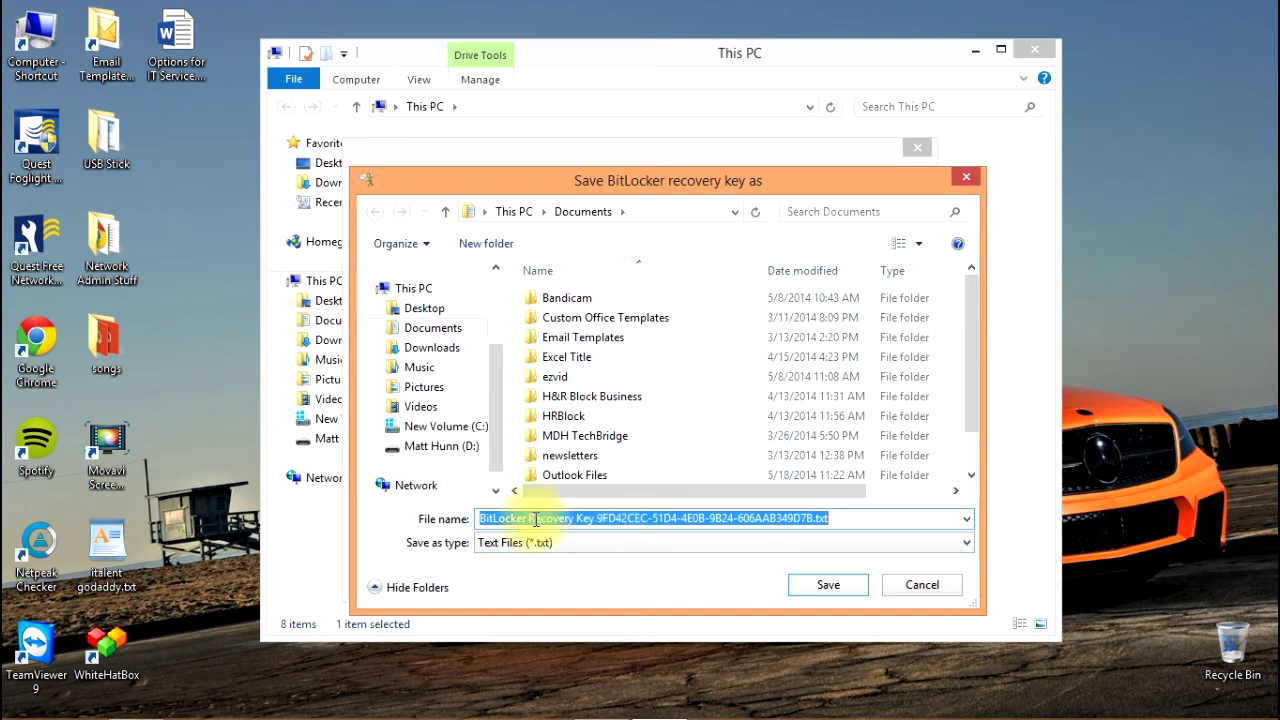
click(812, 517)
drag(812, 517, 588, 508)
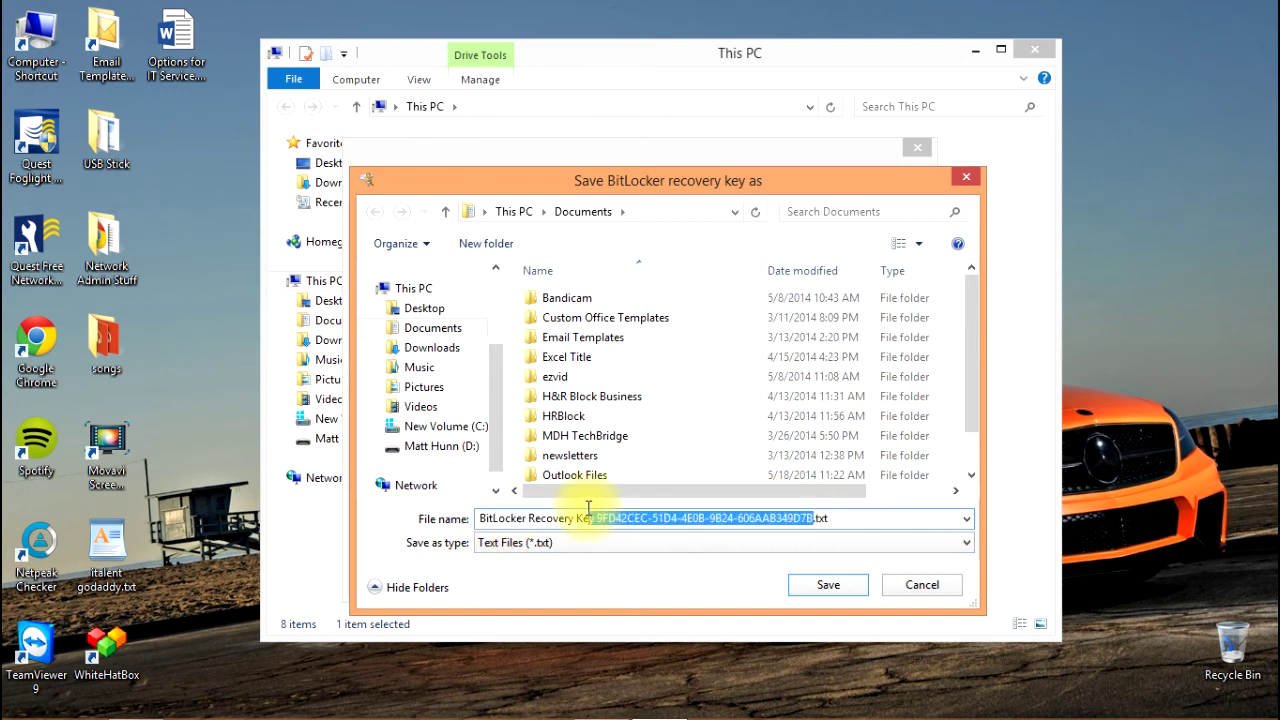
key(Delete)
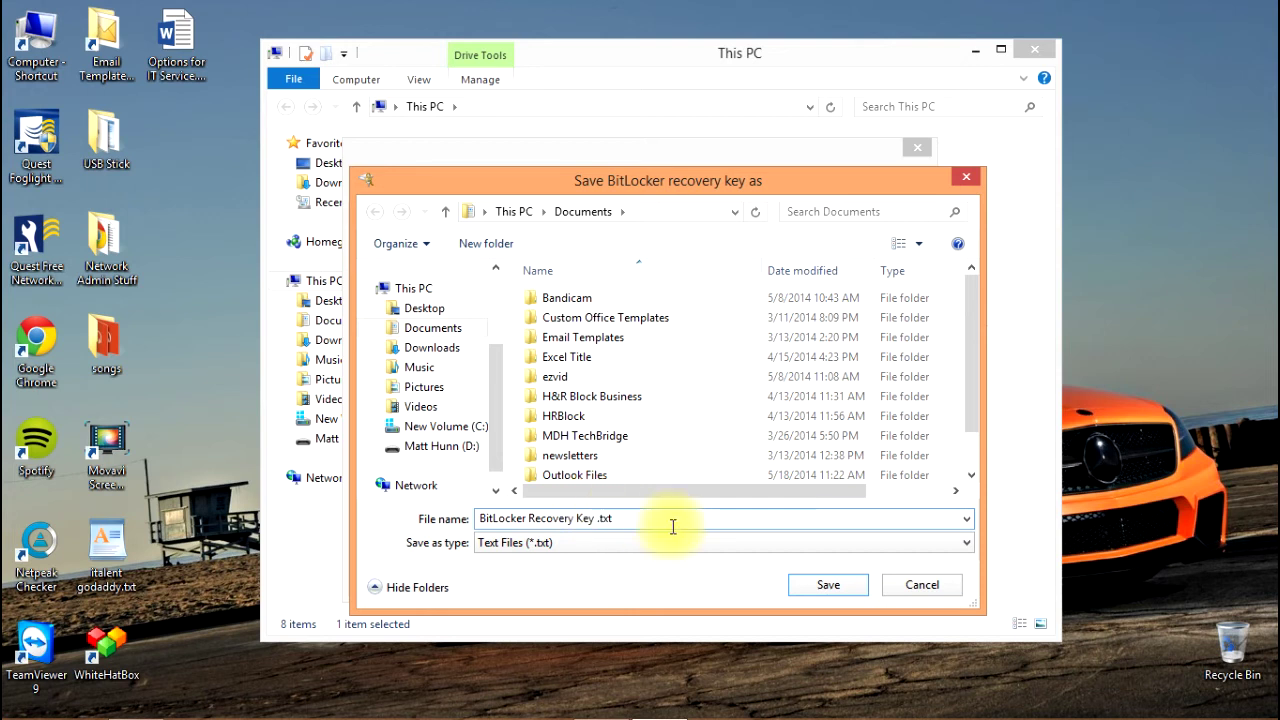
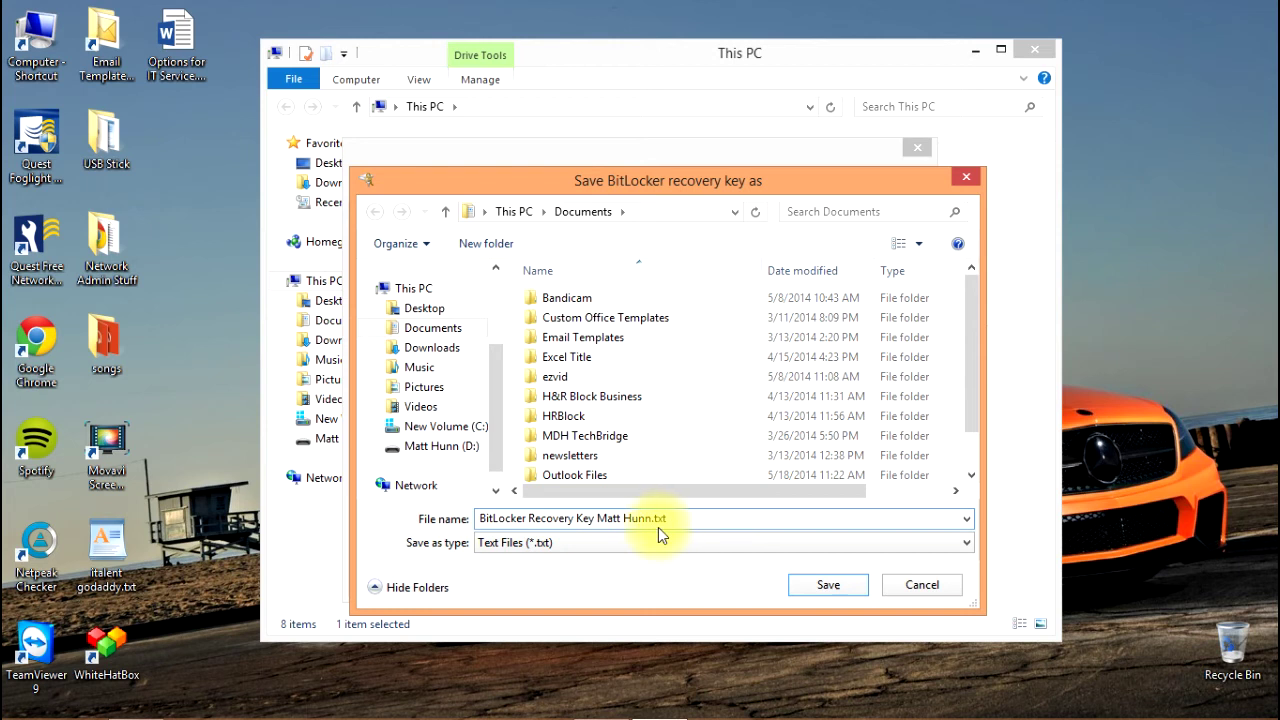
click(598, 518)
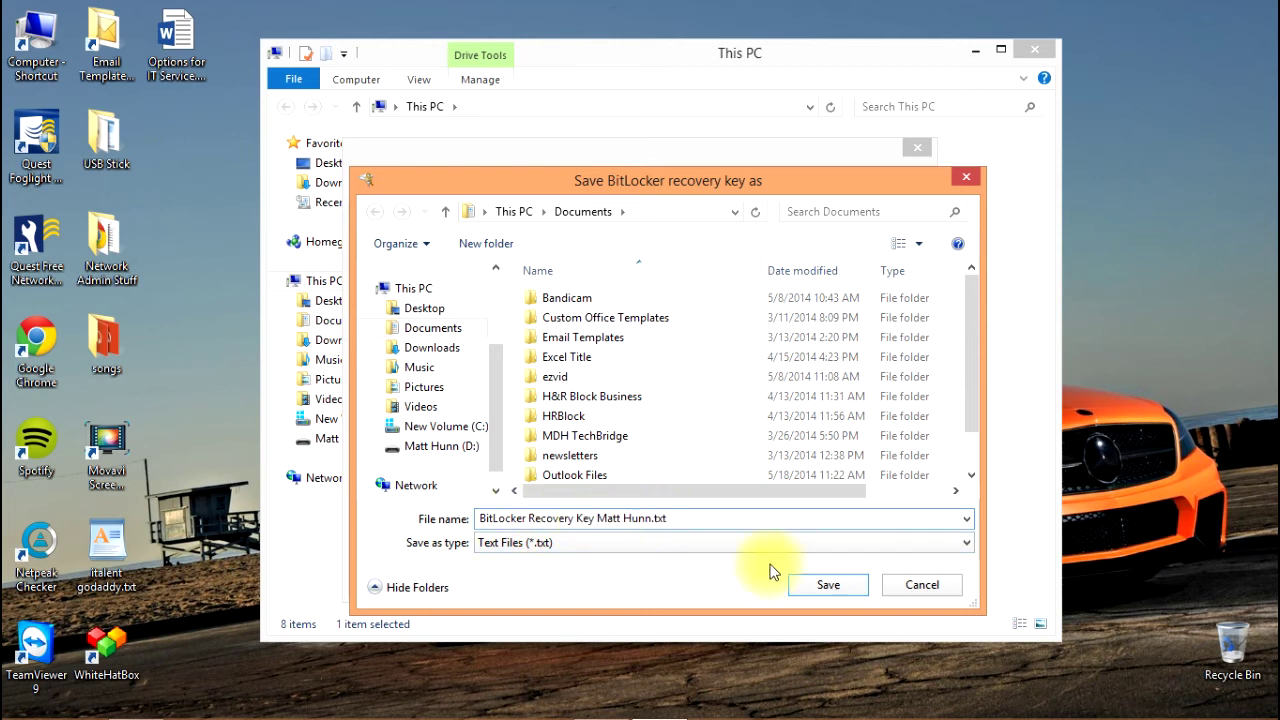
text(USB D)
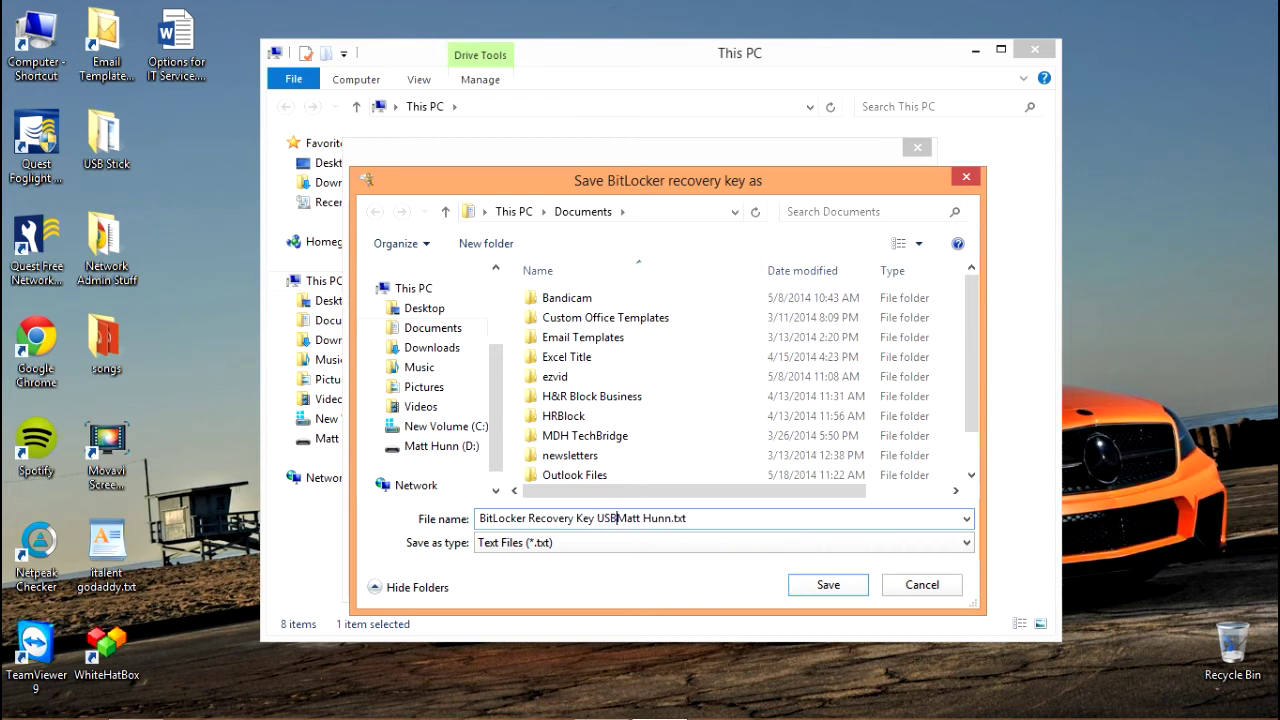
text(rive)
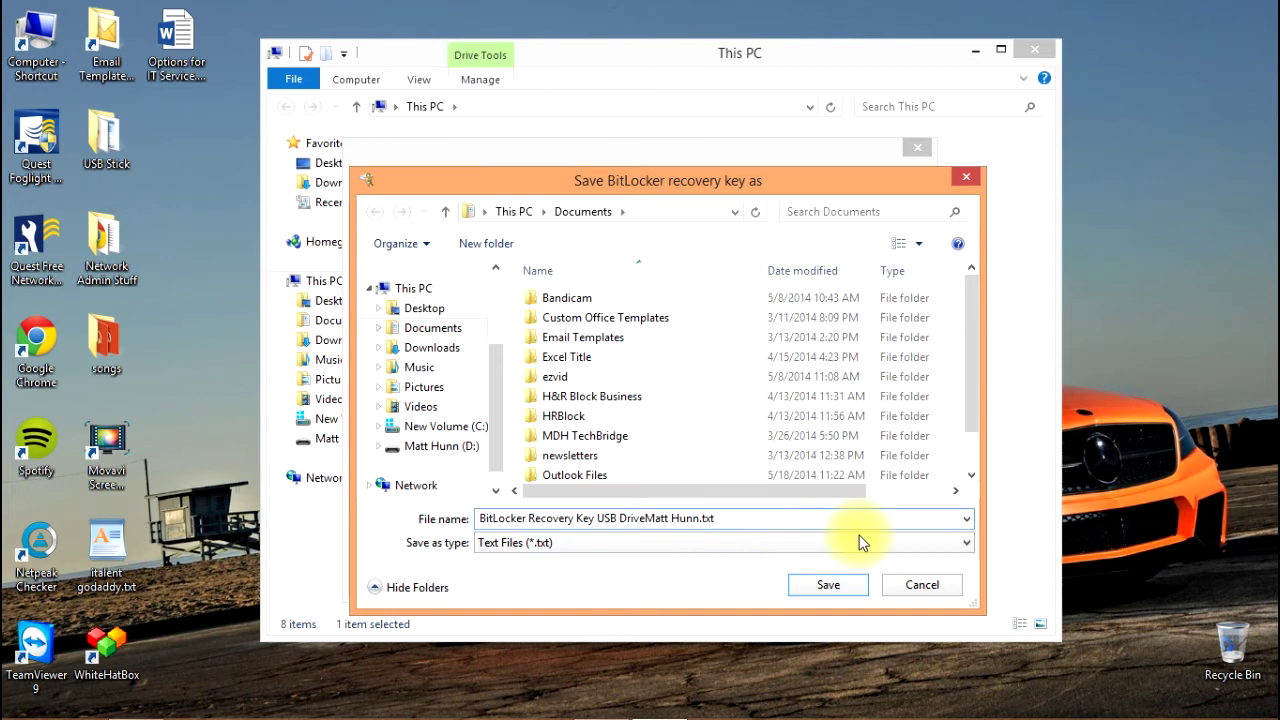
click(853, 594)
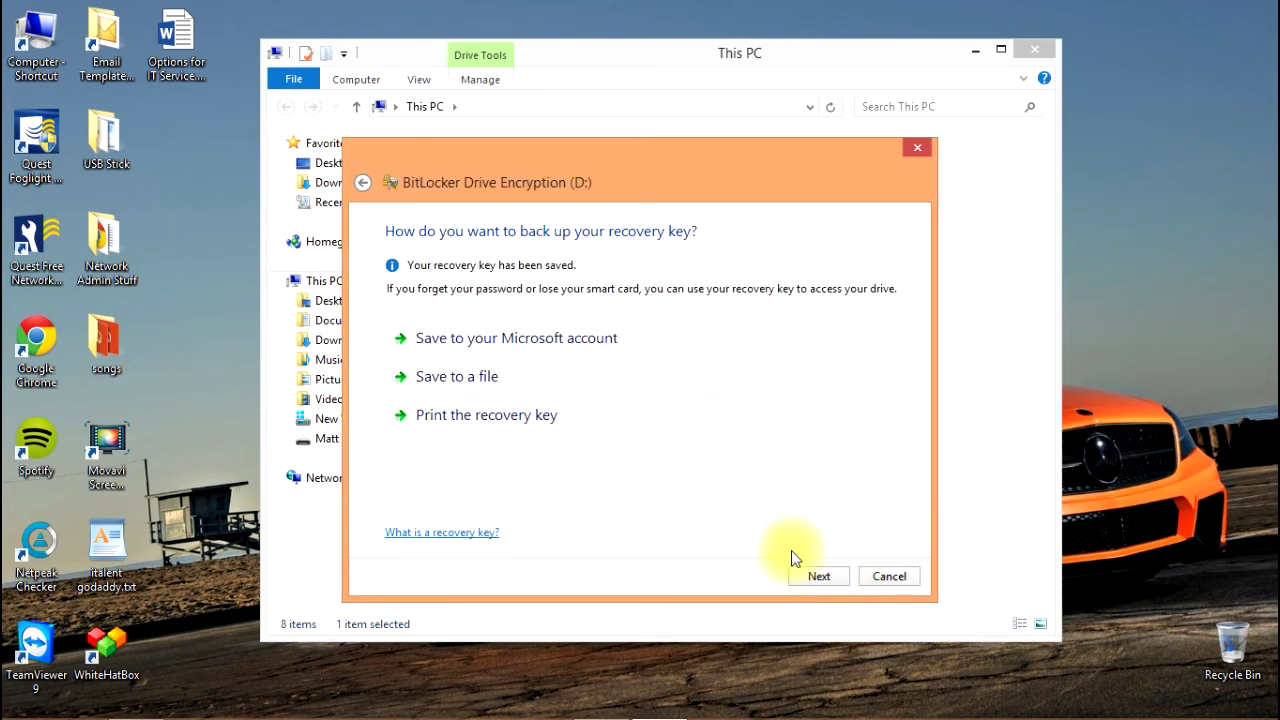
Continue past the recovery key backup page.
click(817, 578)
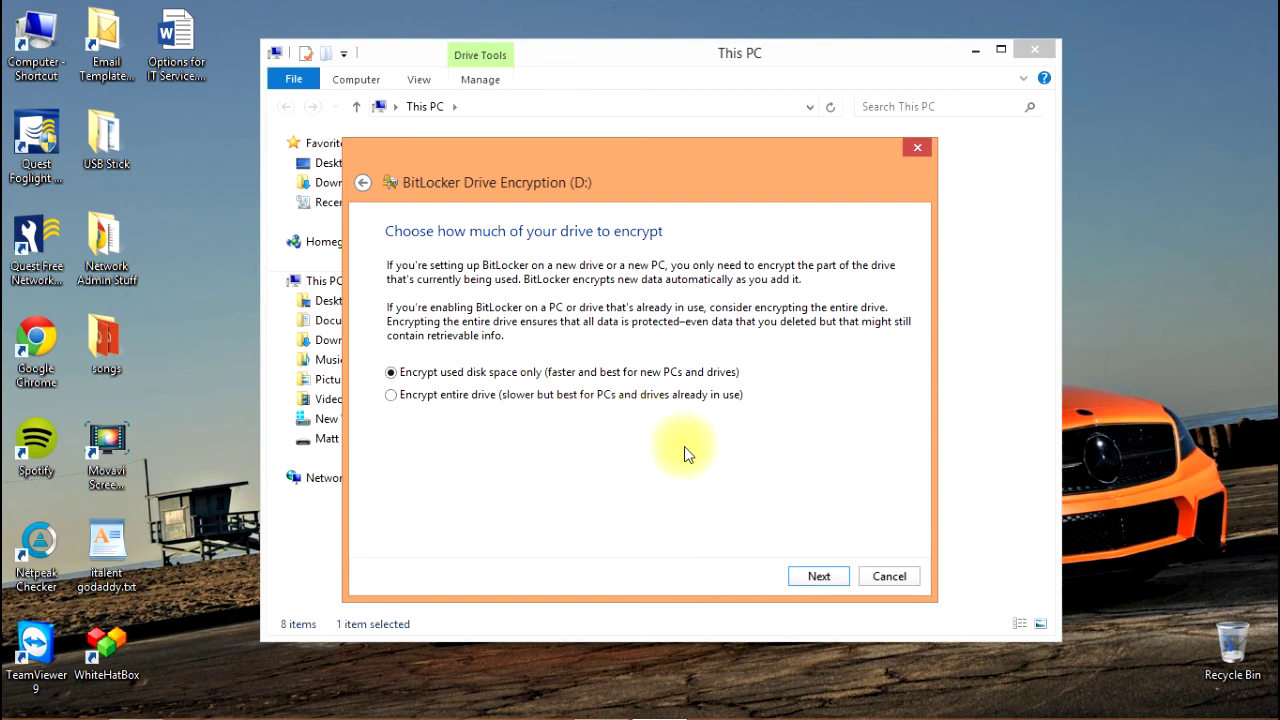
Encrypt used disk space only on D:, then close the completion message.
click(818, 578)
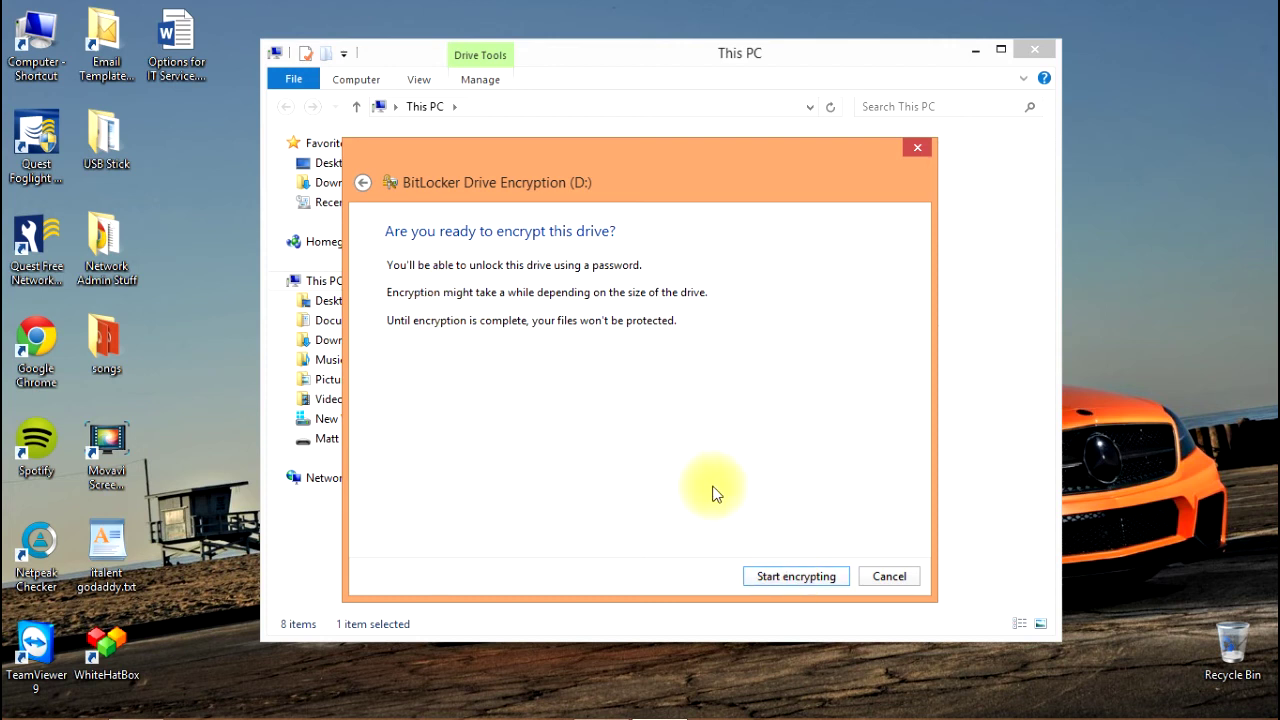
click(786, 584)
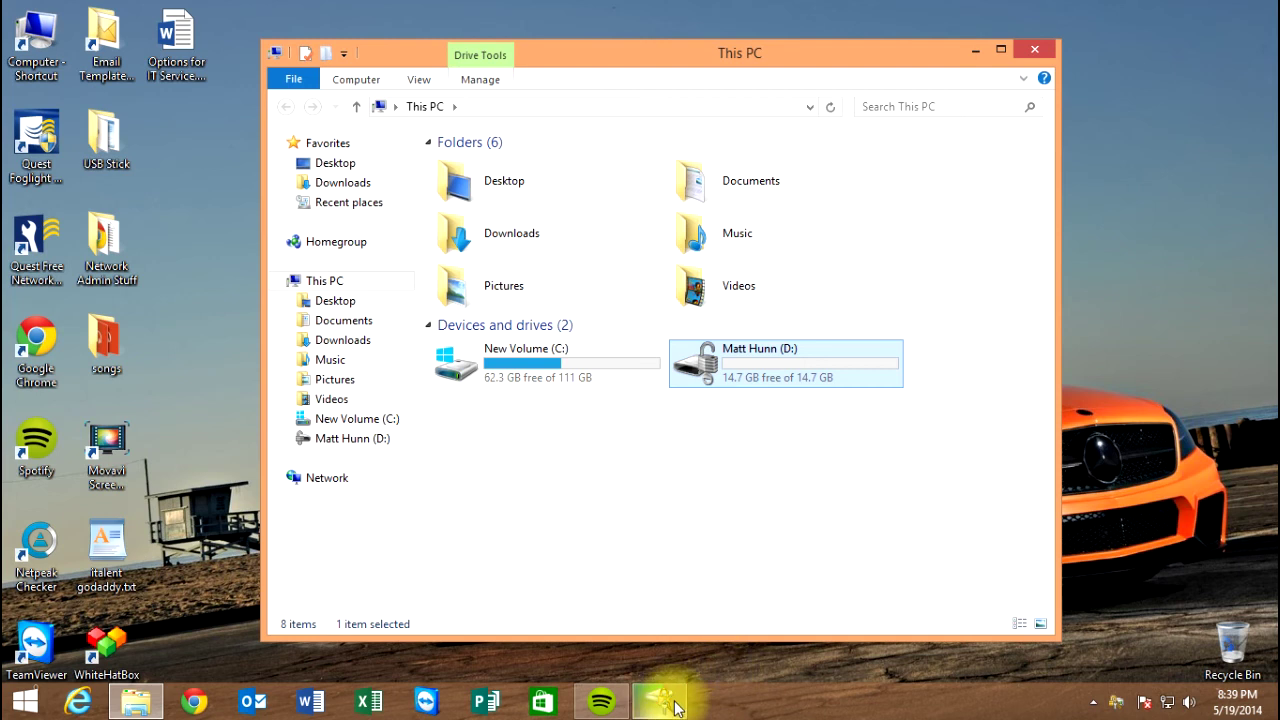
click(676, 707)
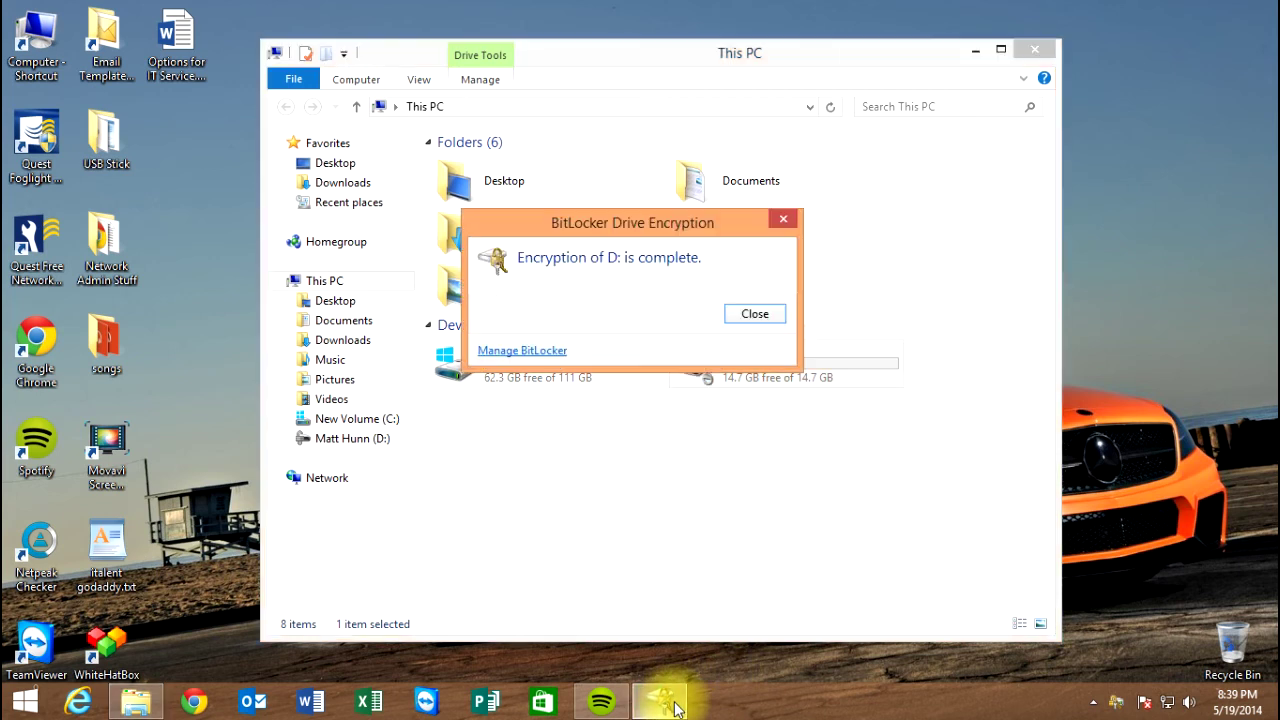
click(748, 318)
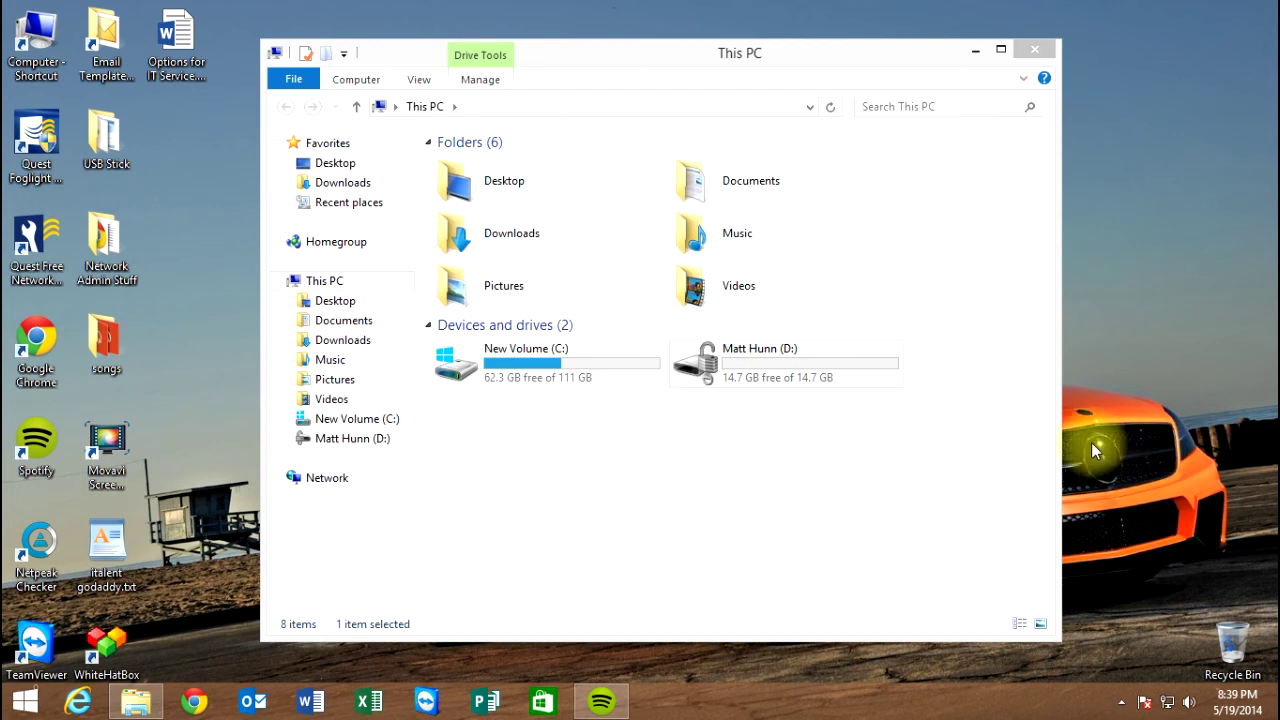
Eject the Patriot Memory USB drive through Safely Remove Hardware and dismiss the notice.
click(1121, 702)
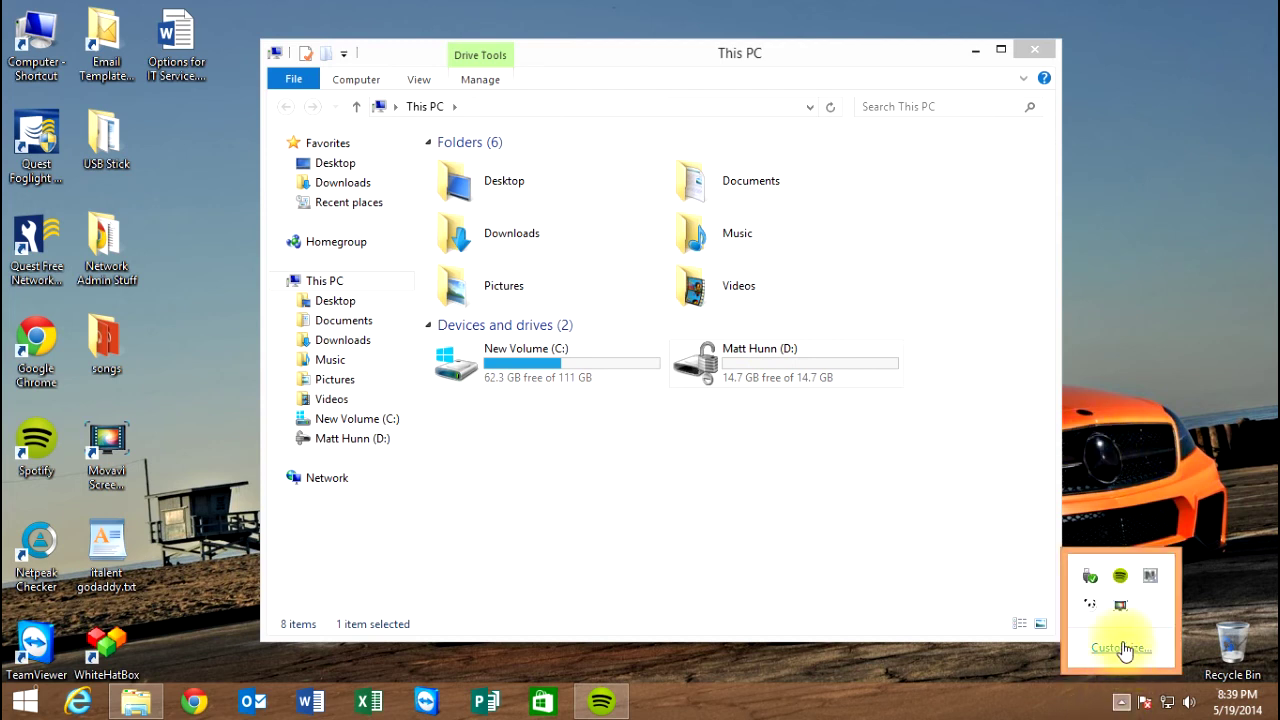
click(1090, 577)
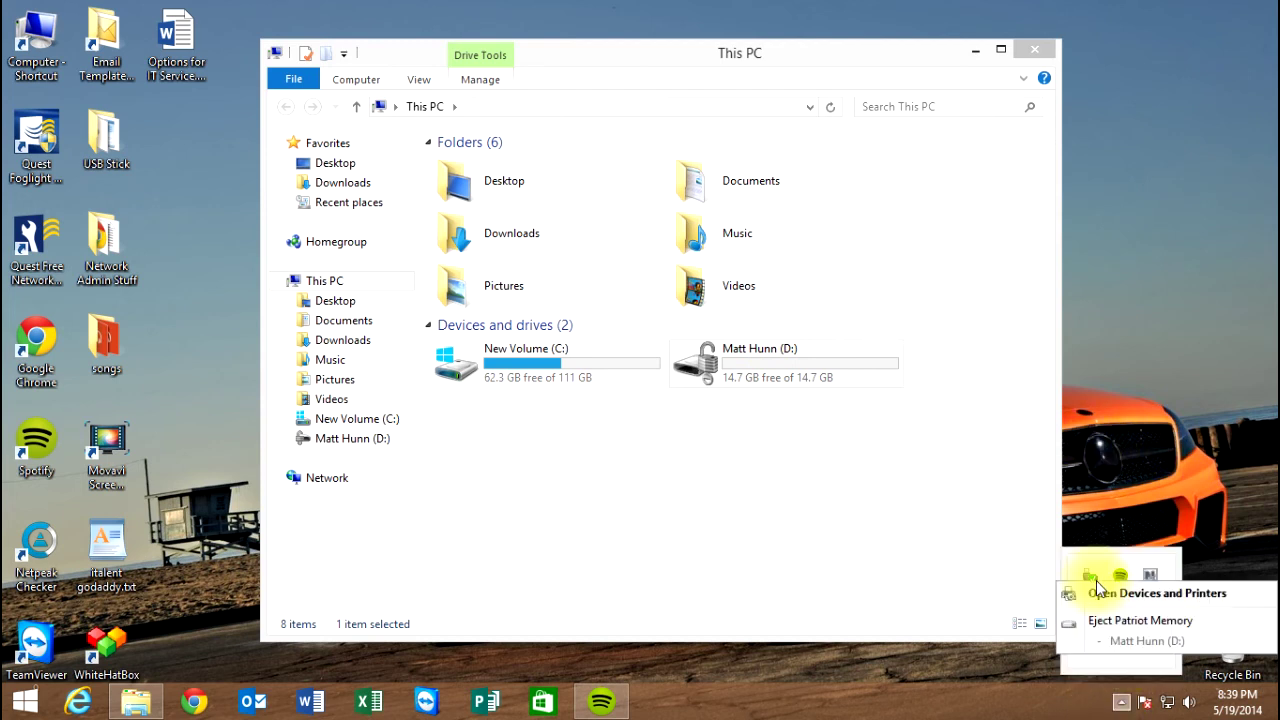
click(1122, 624)
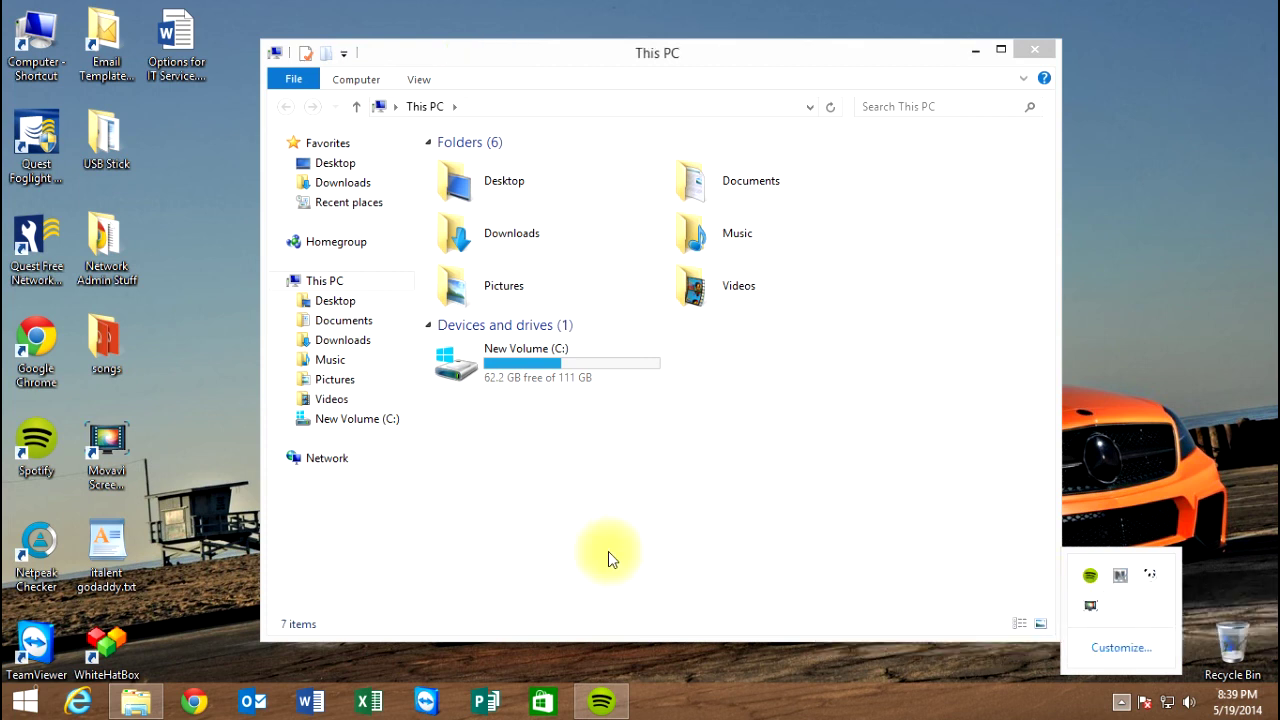
click(633, 549)
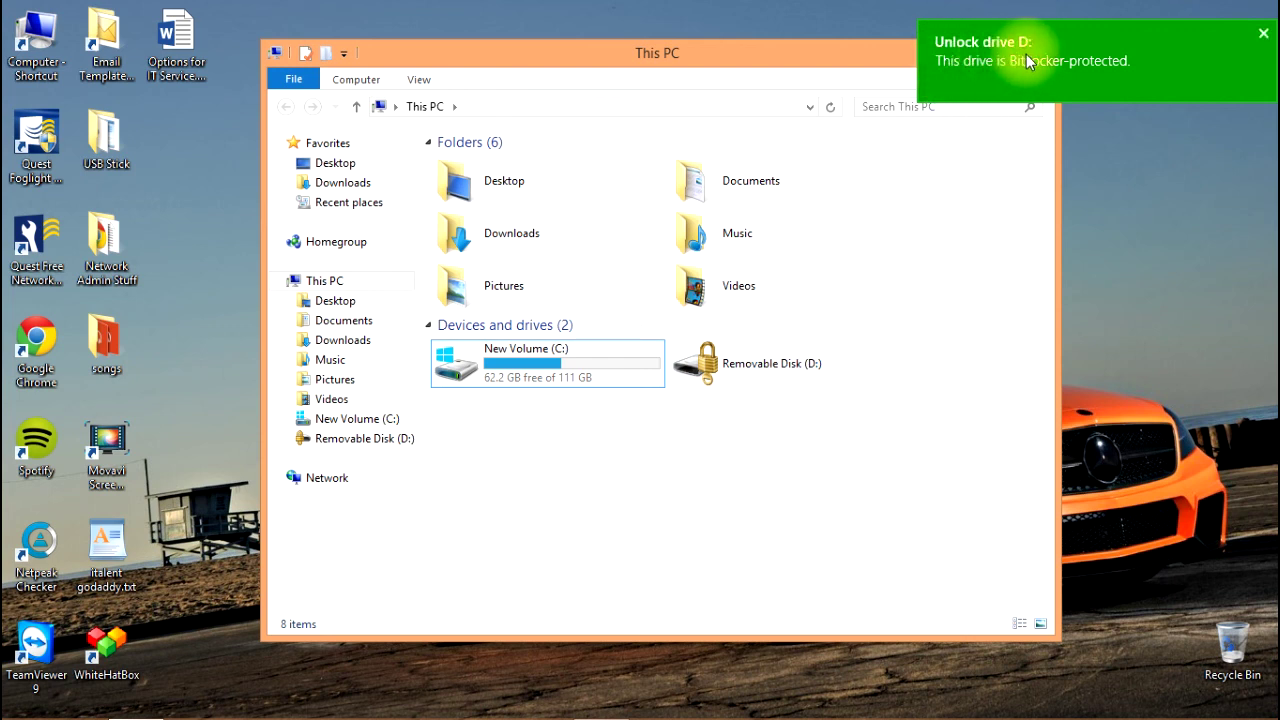
Open the BitLocker unlock prompt for Removable Disk (D:) and type the drive's password.
click(1160, 72)
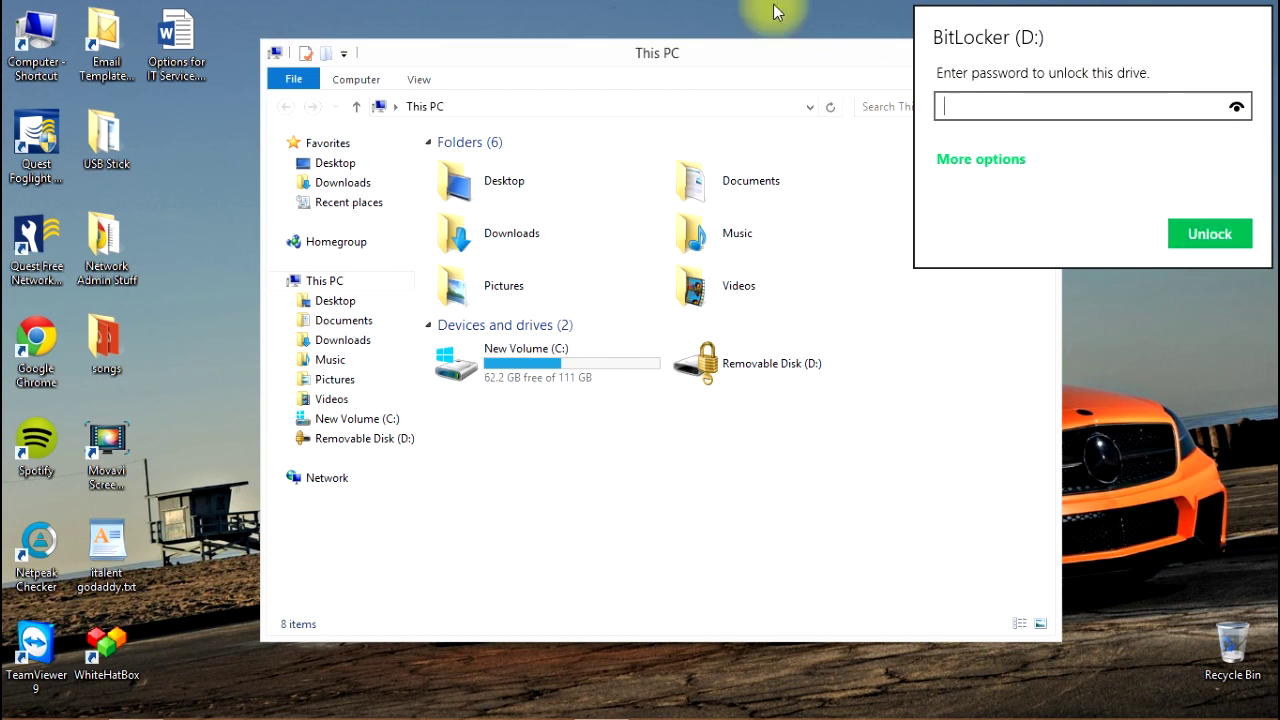
click(795, 57)
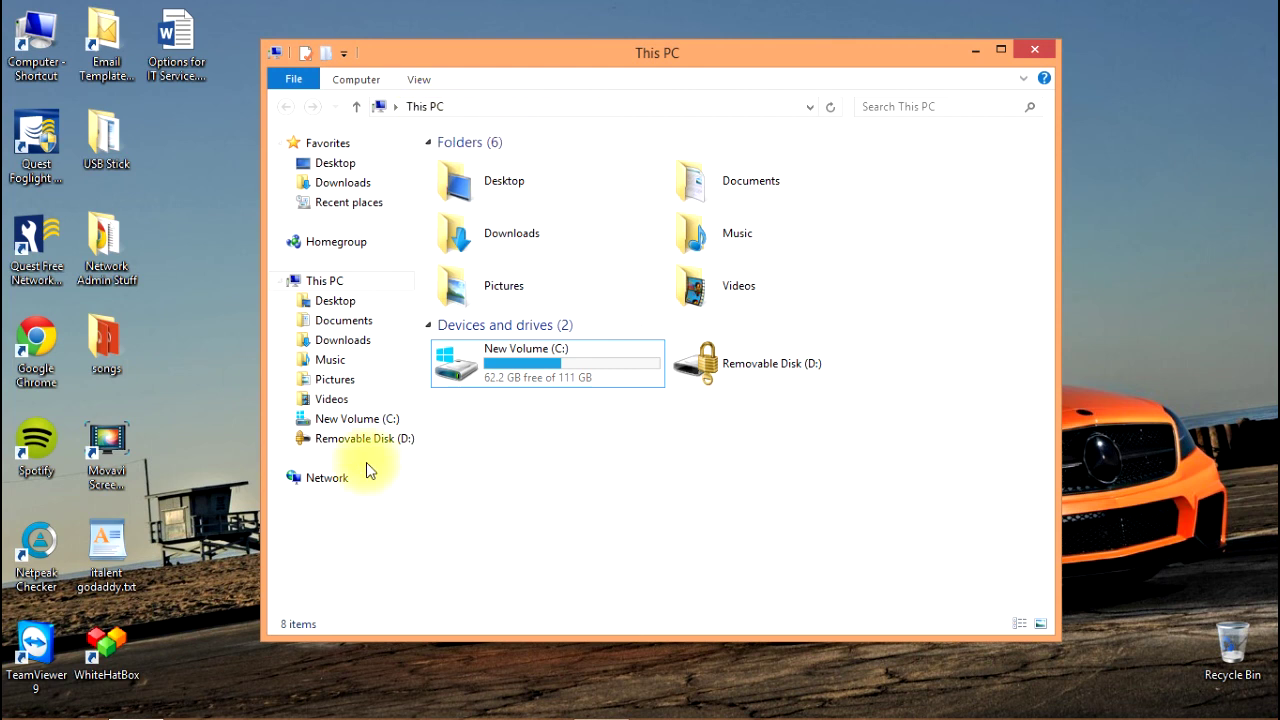
click(722, 374)
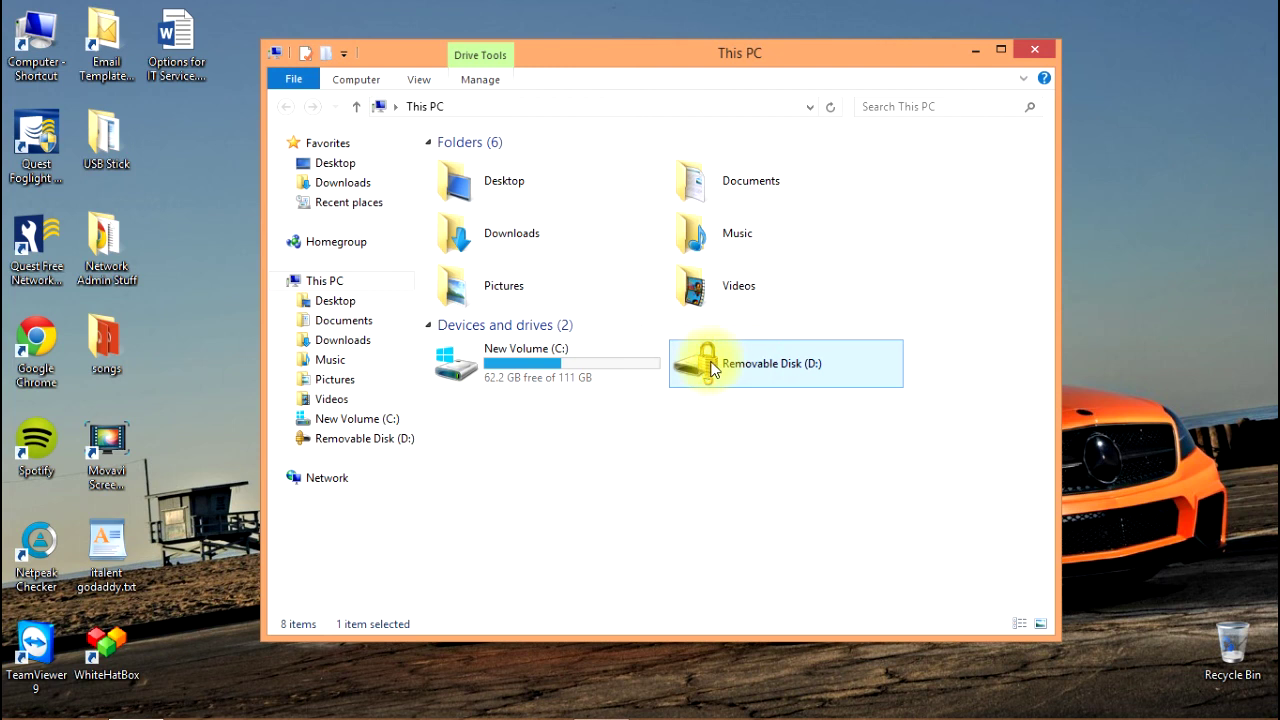
double_click(712, 370)
text(p)
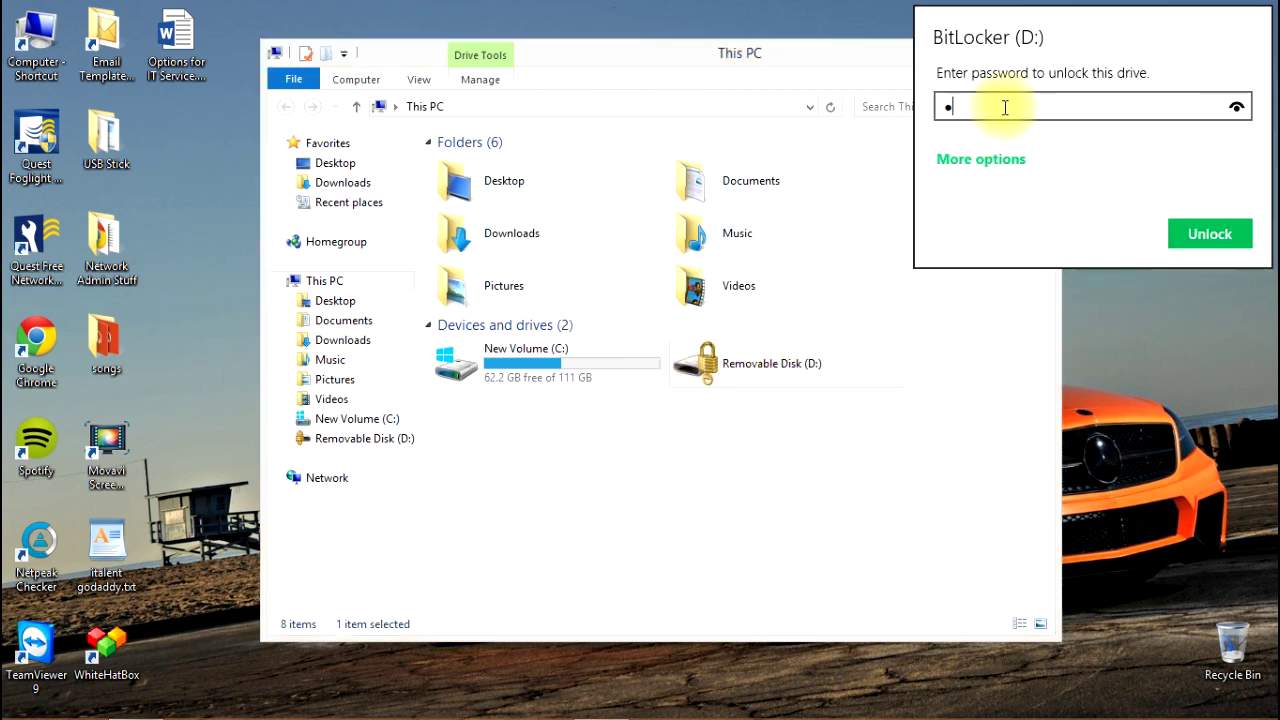
text(assword1234)
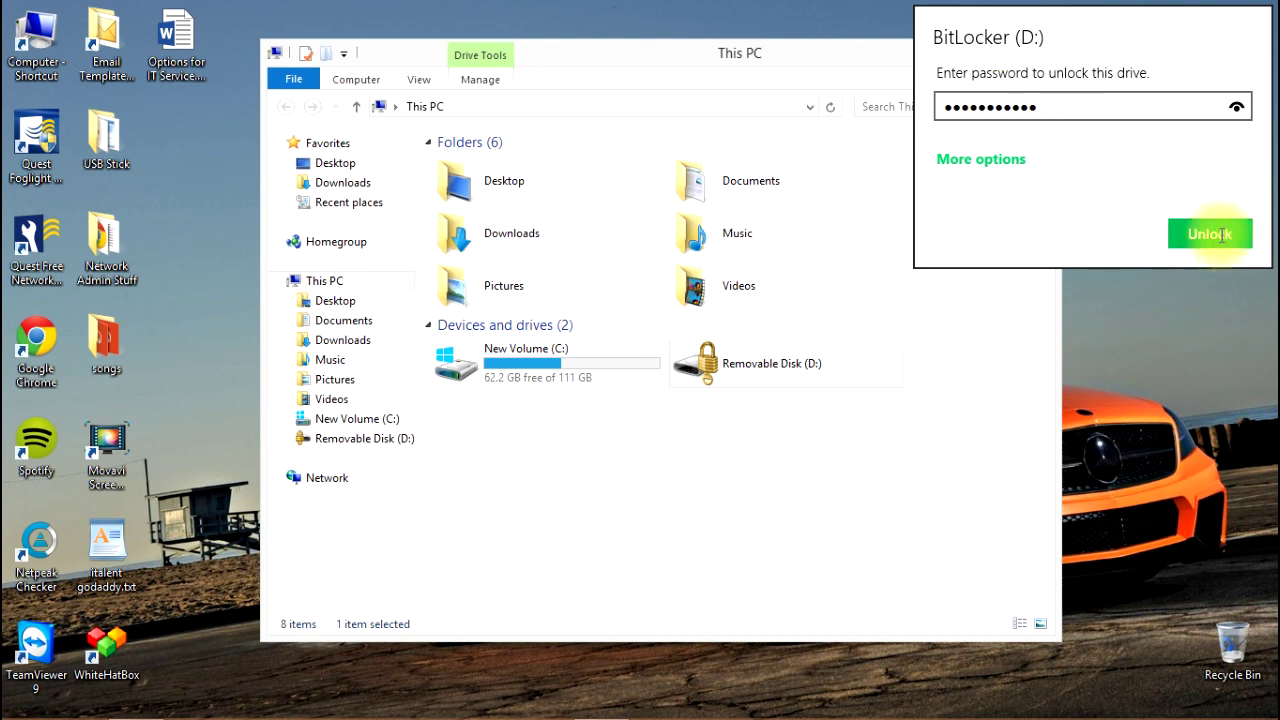